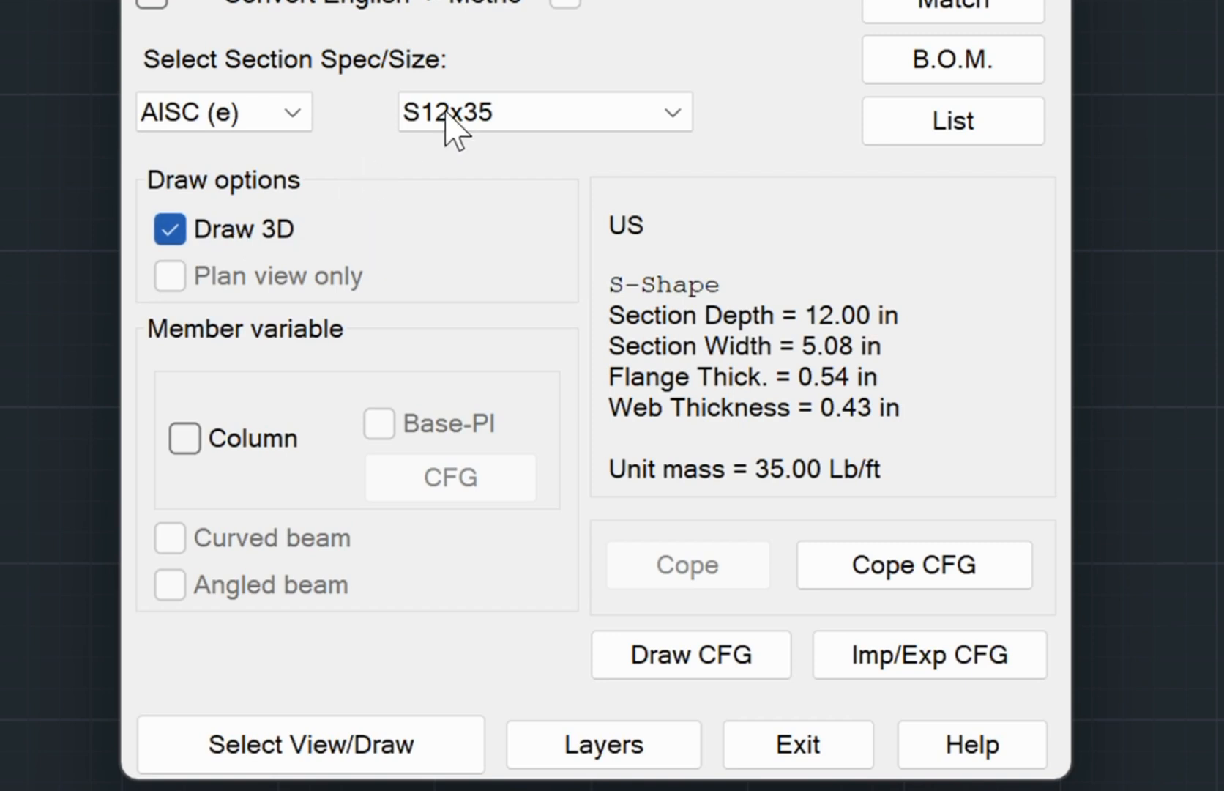
Step: Browse the available section standards and S-shape sizes, and look over the bill of materials configuration
{"action": "left_click", "coordinate": [289, 117]}
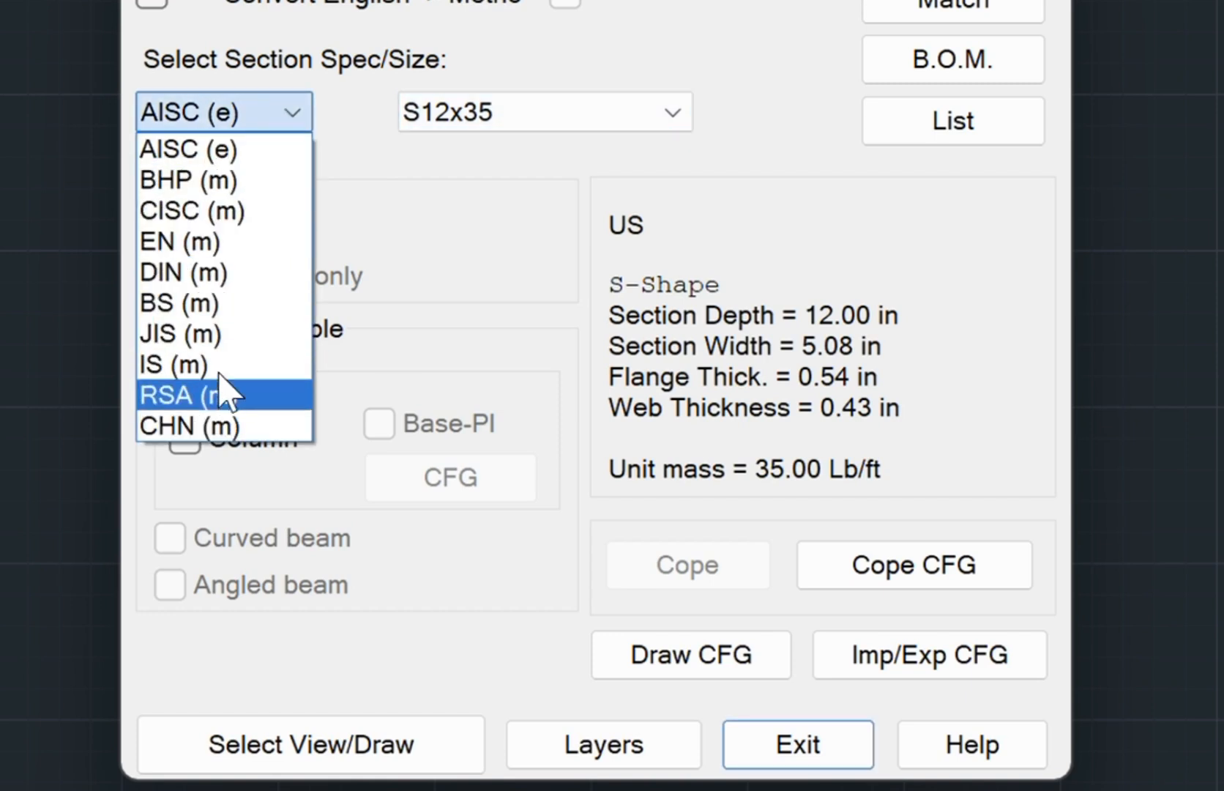
{"action": "left_click", "coordinate": [582, 116]}
{"action": "left_click", "coordinate": [582, 116]}
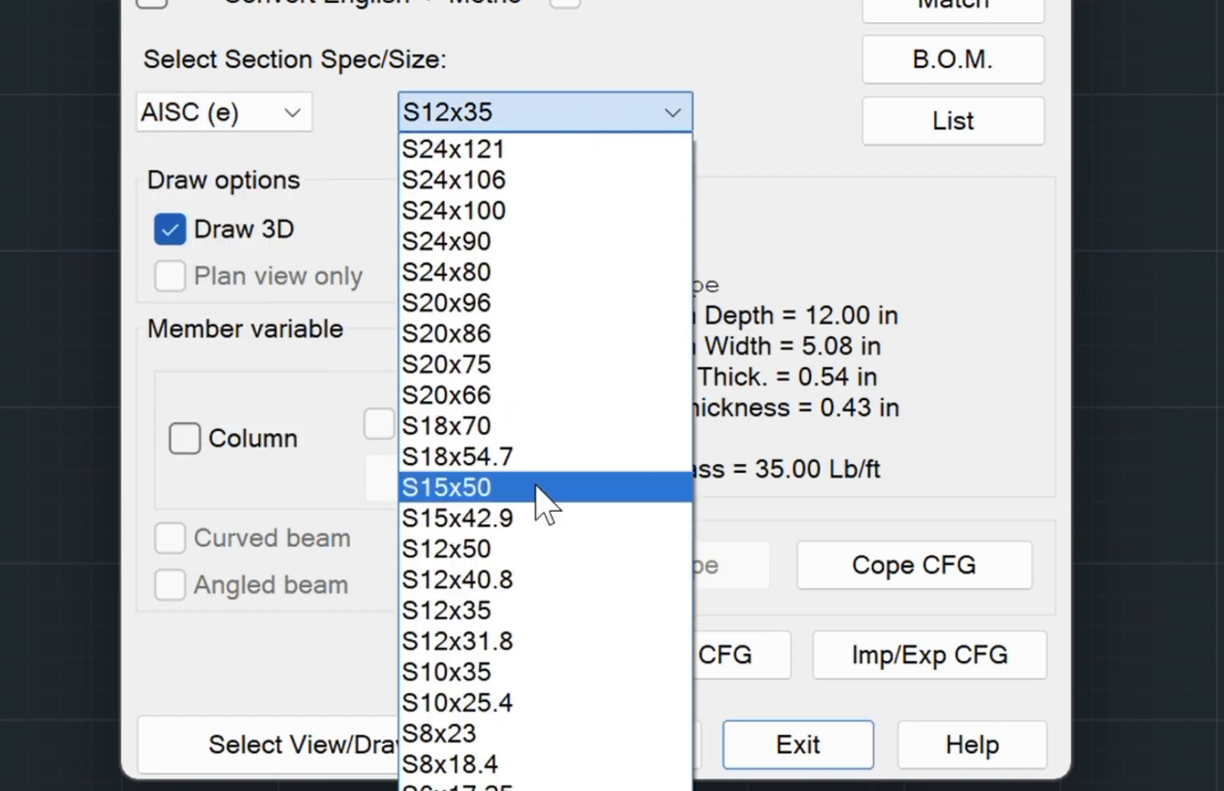
{"action": "left_click", "coordinate": [616, 111]}
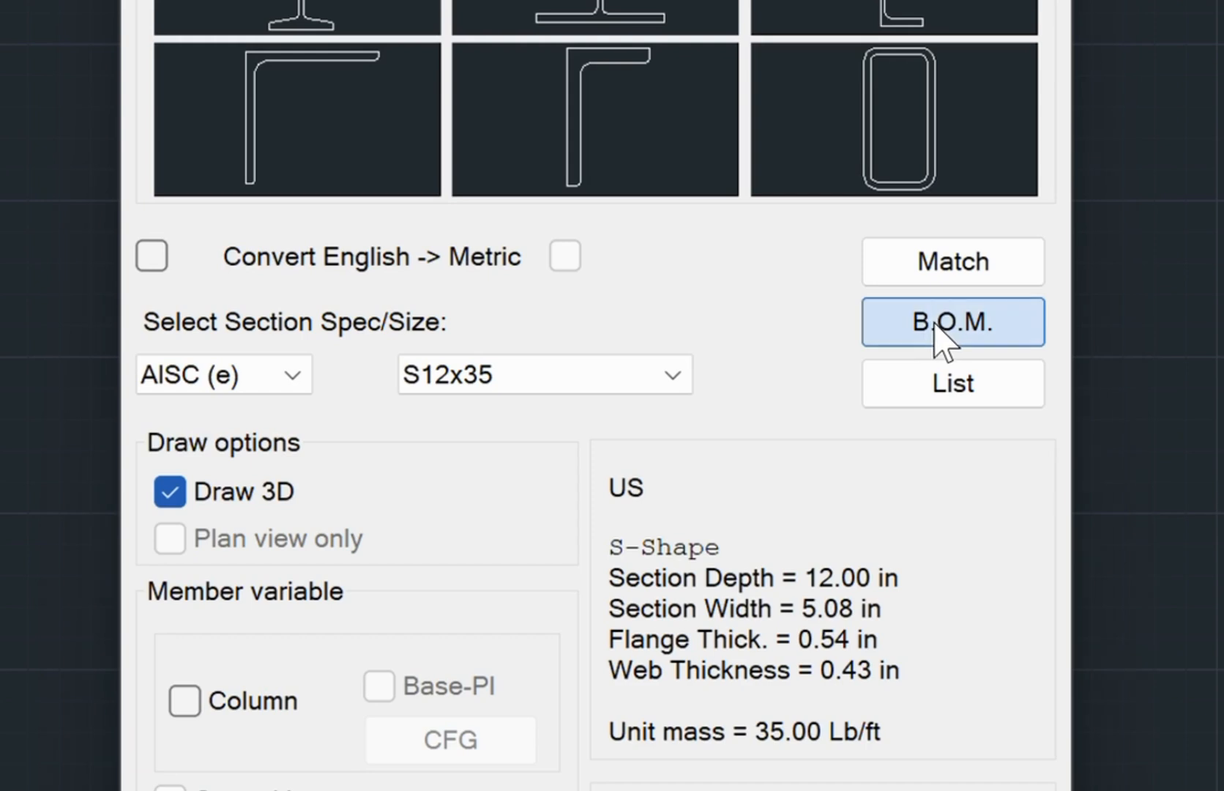
{"action": "left_click", "coordinate": [936, 328]}
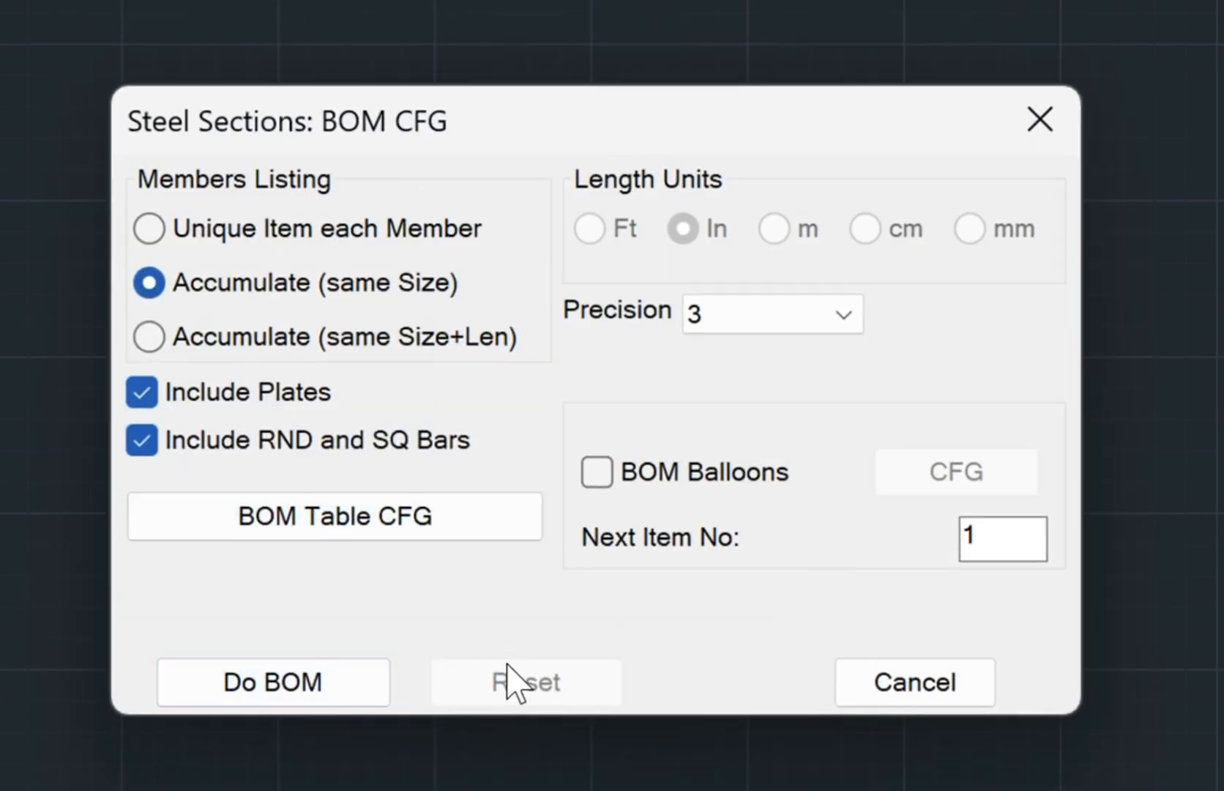
{"action": "left_click", "coordinate": [906, 685]}
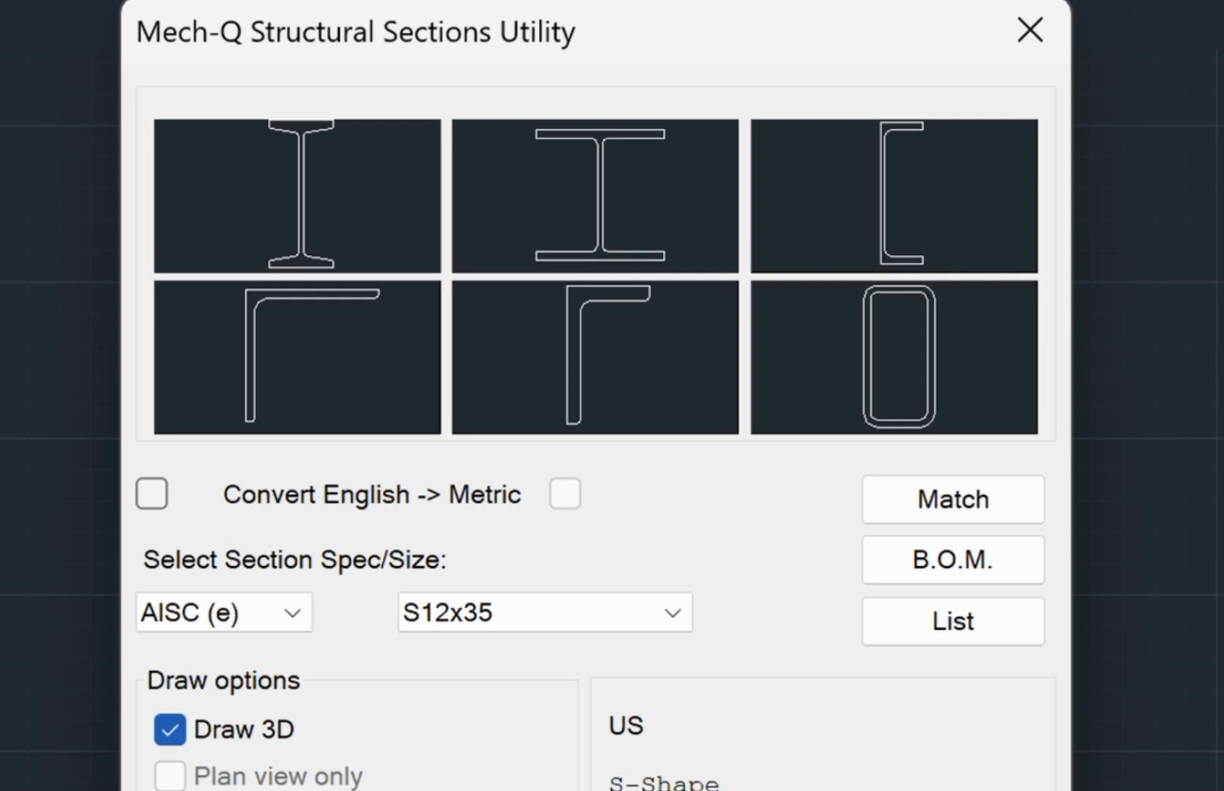
Step: Draw the S12x35 shape as a 2D end view, with 3D drawing off, installed by its top flange midpoint without rotation
{"action": "left_click", "coordinate": [173, 731]}
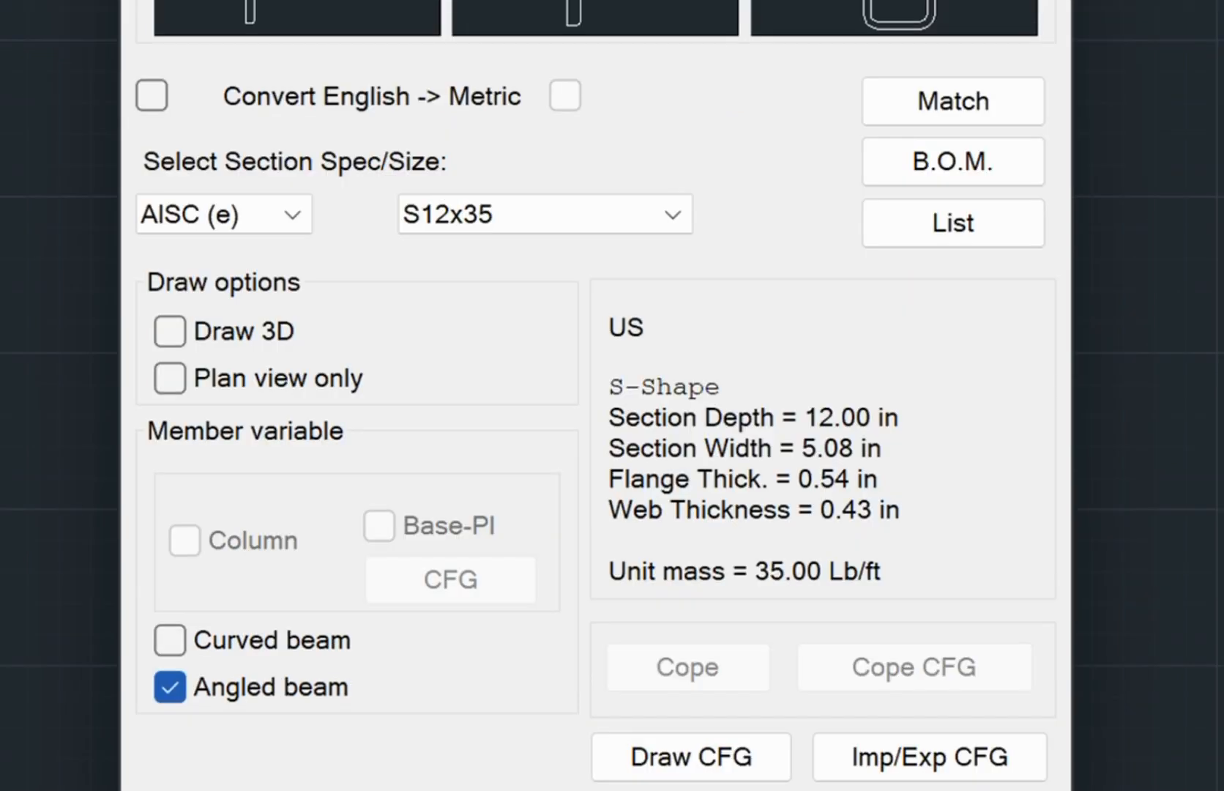
{"action": "left_click", "coordinate": [586, 197]}
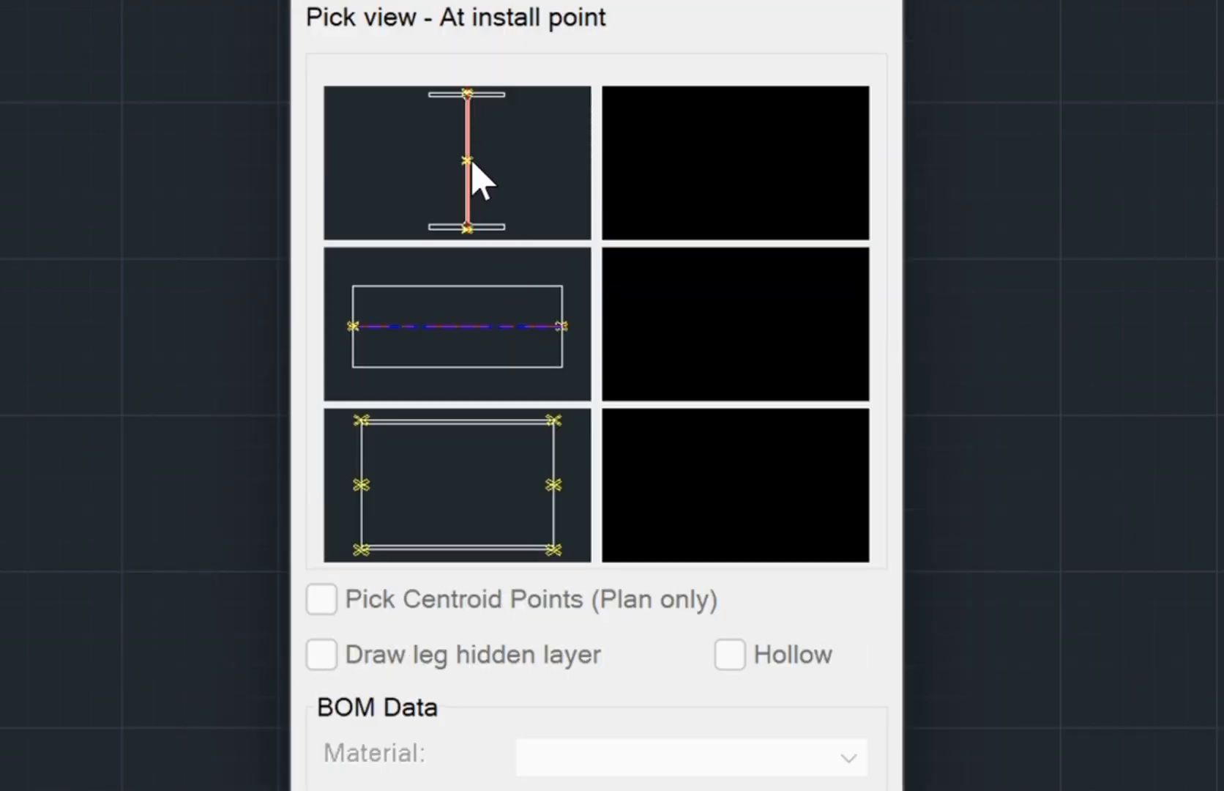
{"action": "left_click", "coordinate": [469, 95]}
{"action": "left_click", "coordinate": [358, 291]}
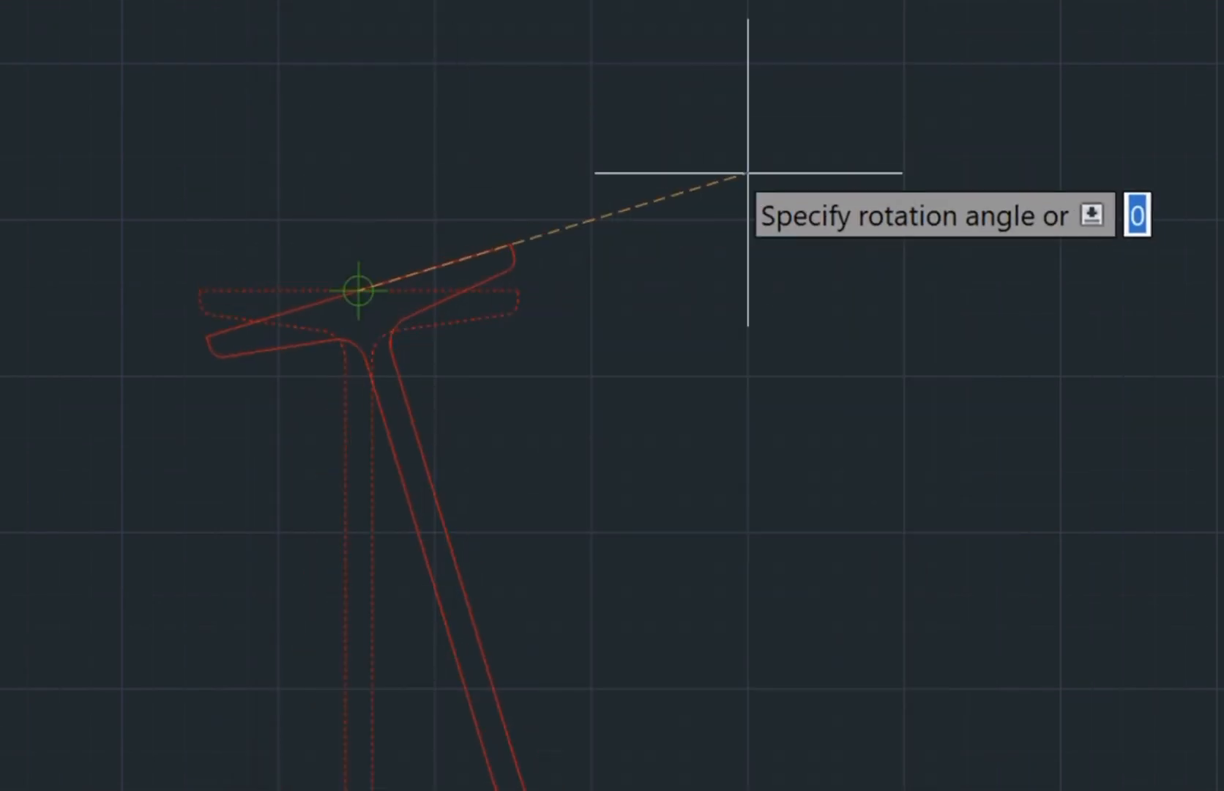
{"action": "key", "text": "F8"}
{"action": "left_click", "coordinate": [878, 320]}
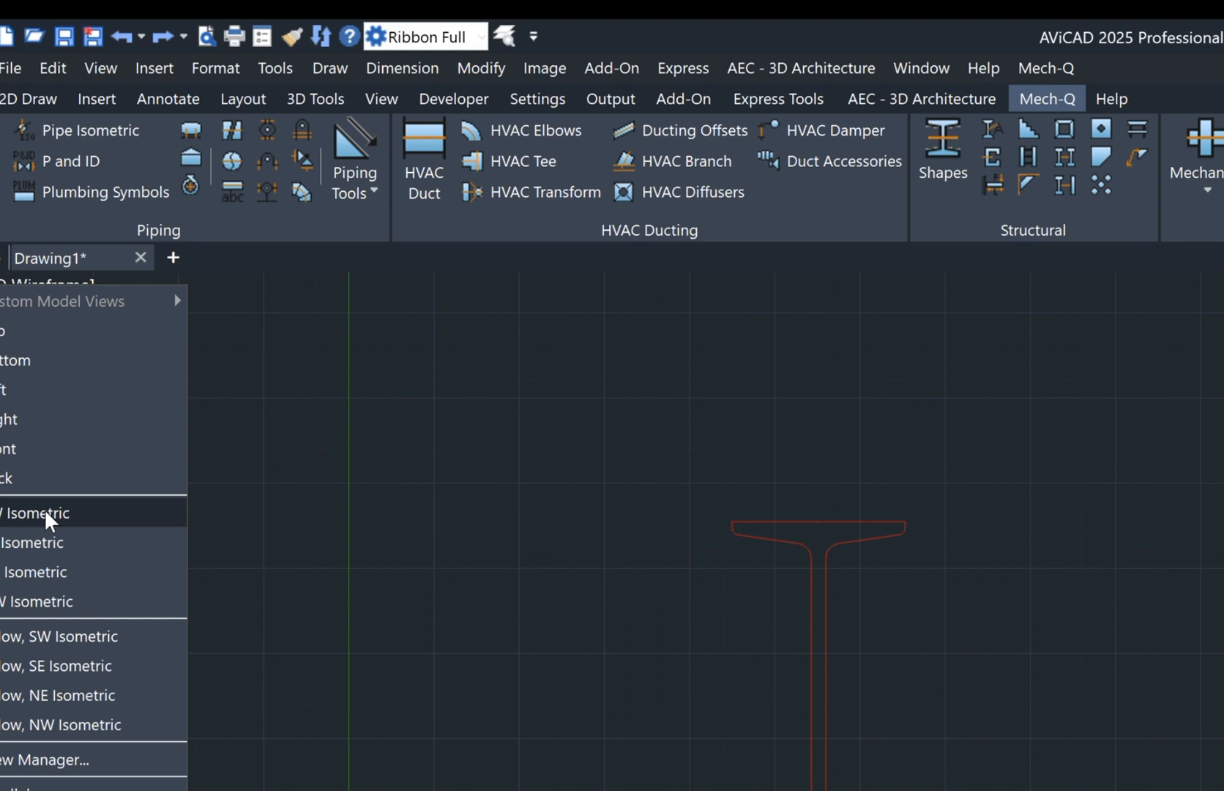
Step: Switch to the SW isometric view and set the structural member to a 3D AISC W-shape of size W40x235
{"action": "left_click", "coordinate": [44, 508]}
{"action": "scroll", "coordinate": [1223, 694], "scroll_direction": "down", "scroll_amount": 8}
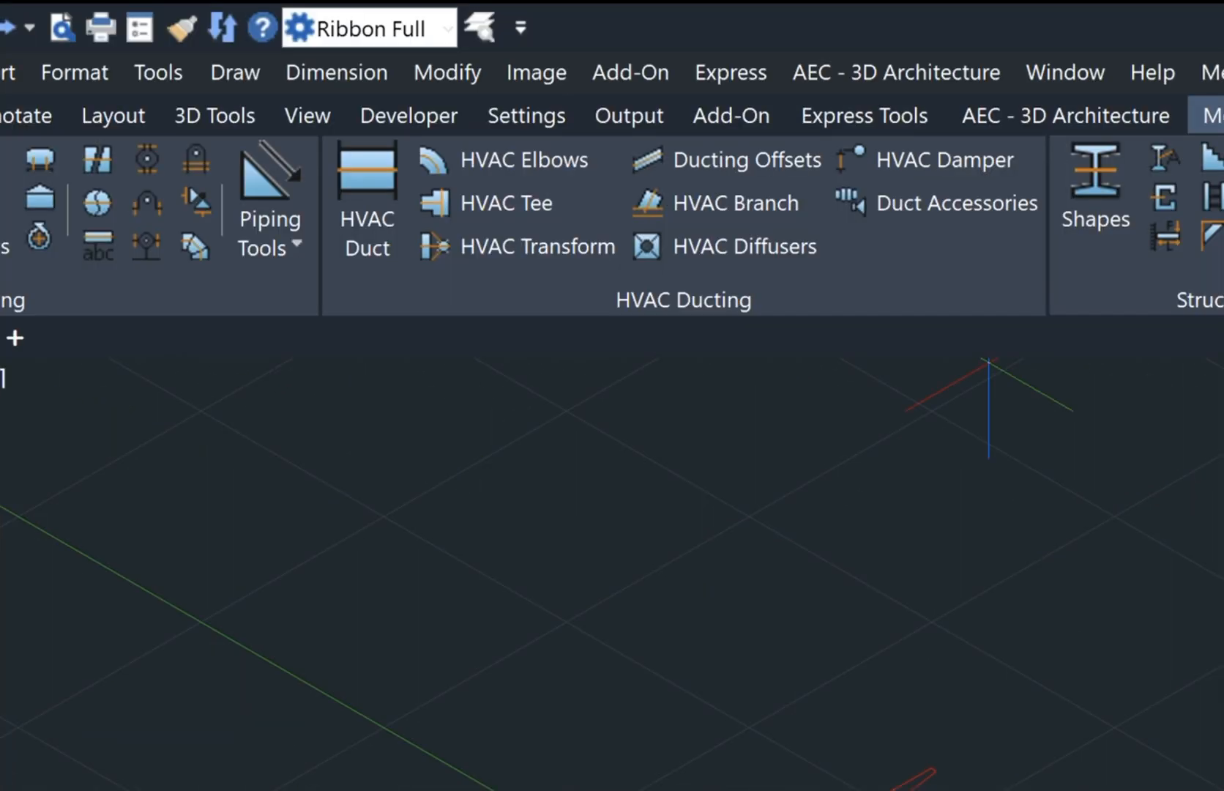
{"action": "left_click", "coordinate": [1102, 194]}
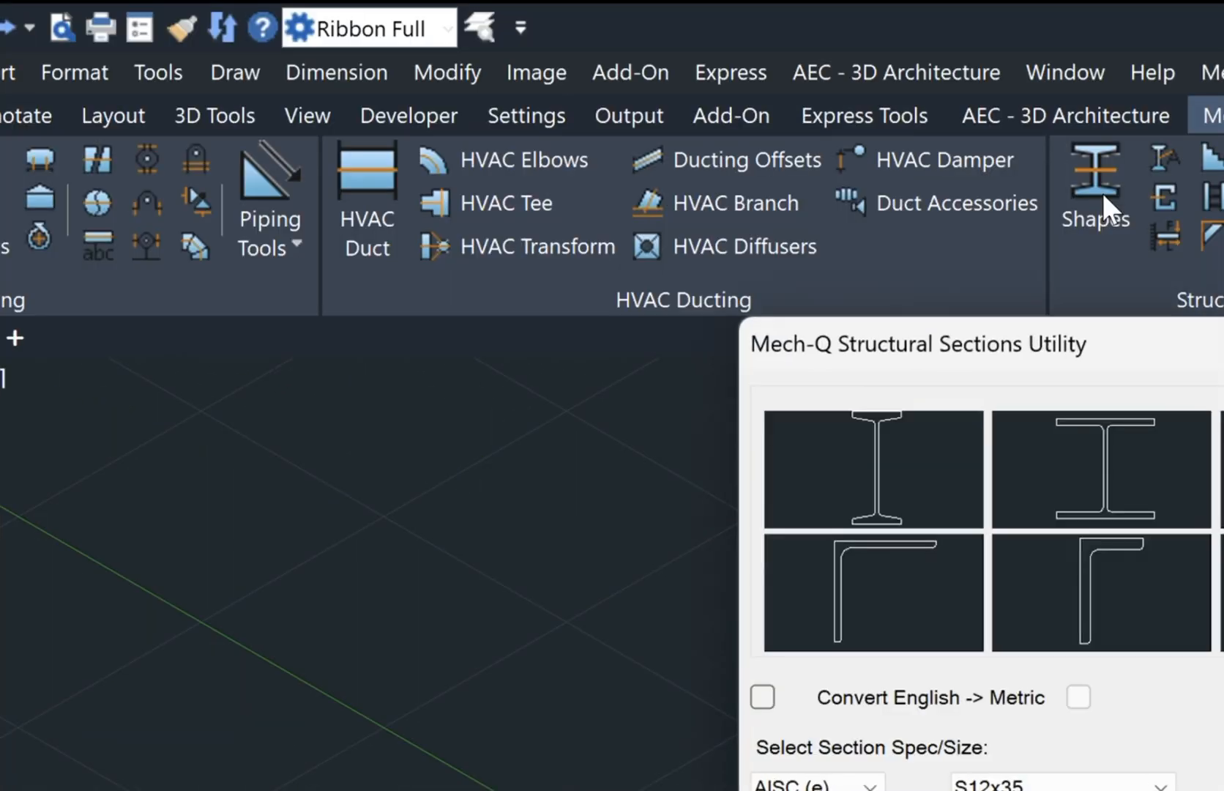
{"action": "left_click", "coordinate": [319, 511]}
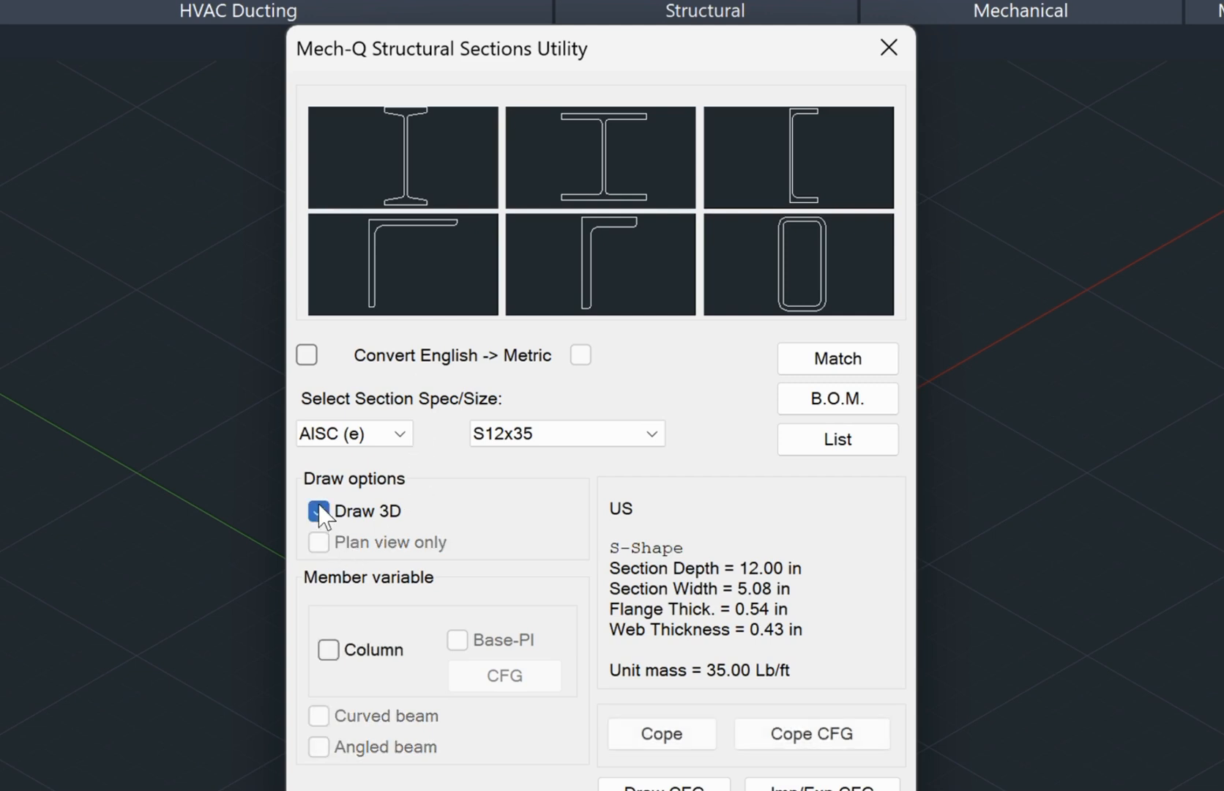
{"action": "left_click", "coordinate": [587, 147]}
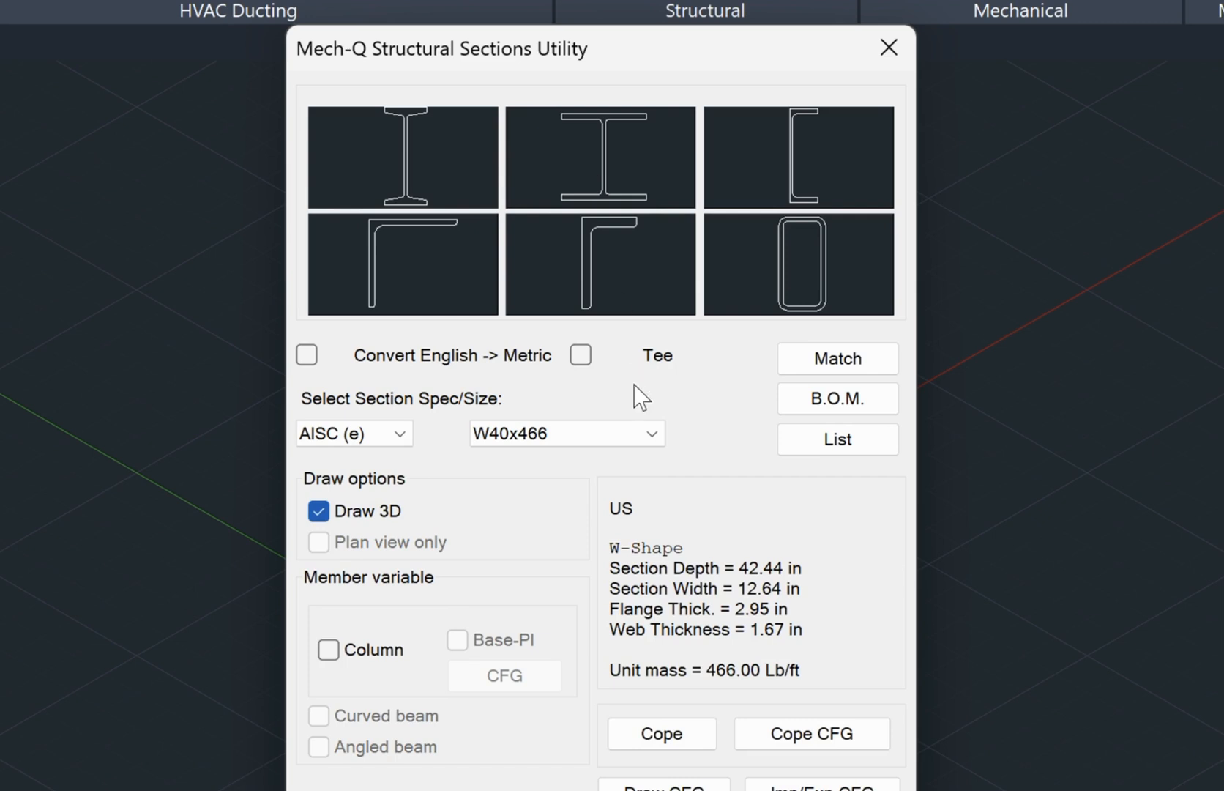
{"action": "left_click", "coordinate": [583, 436]}
{"action": "left_click", "coordinate": [570, 558]}
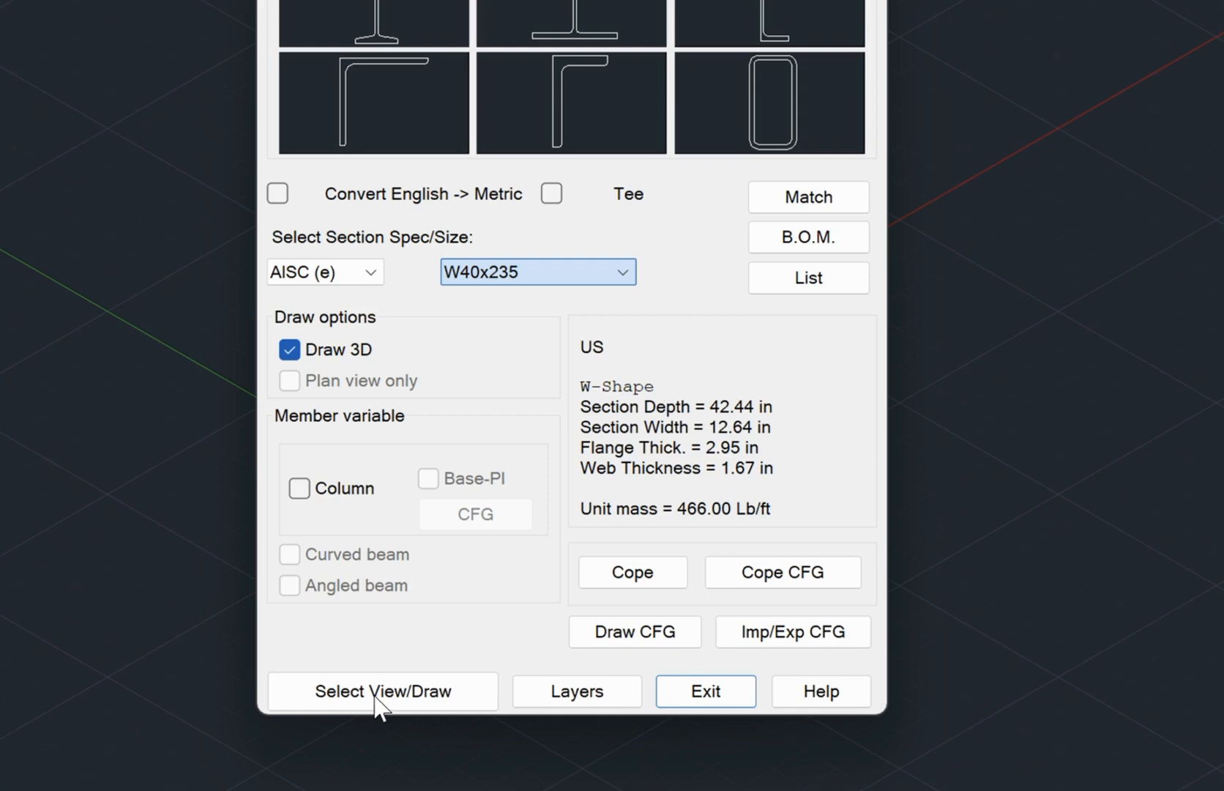
Step: Place the W-shape beam beside the 2D section, installed by its top flange midpoint, 3' long with a roll of 0
{"action": "left_click", "coordinate": [375, 695]}
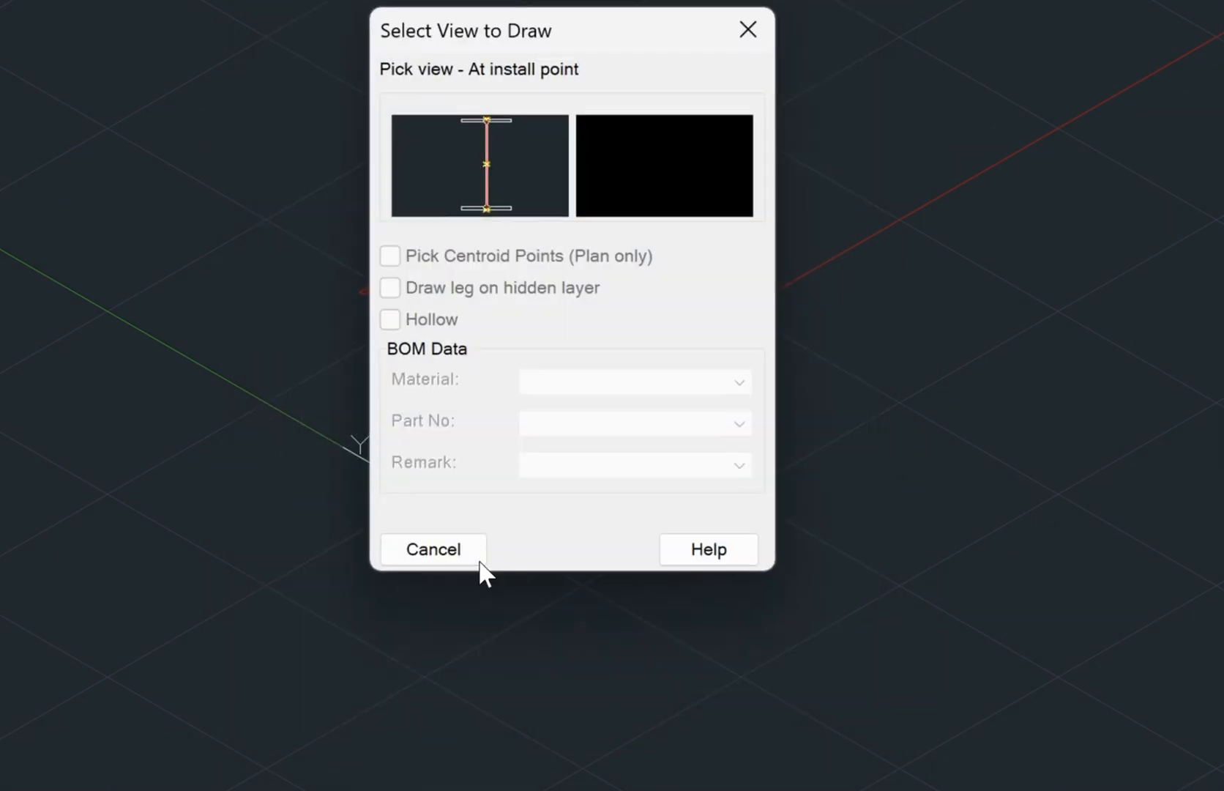
{"action": "left_click", "coordinate": [486, 129]}
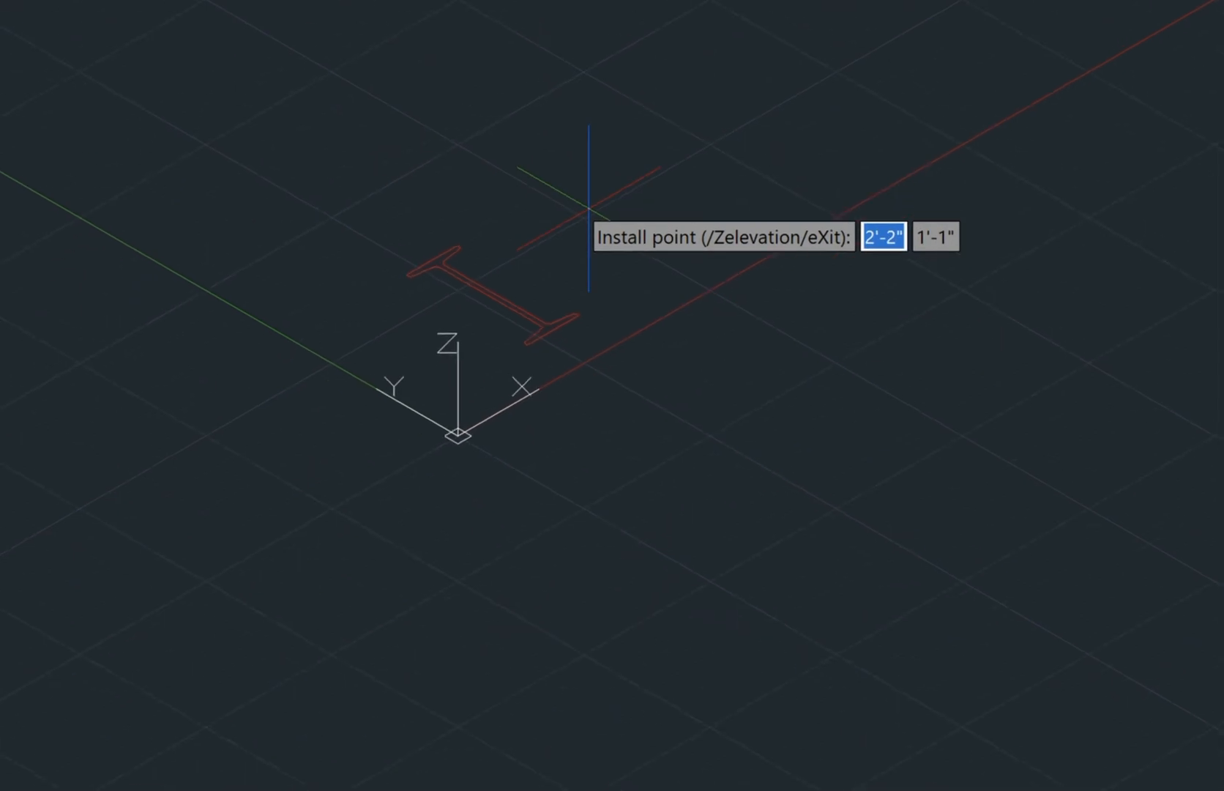
{"action": "left_click", "coordinate": [825, 276]}
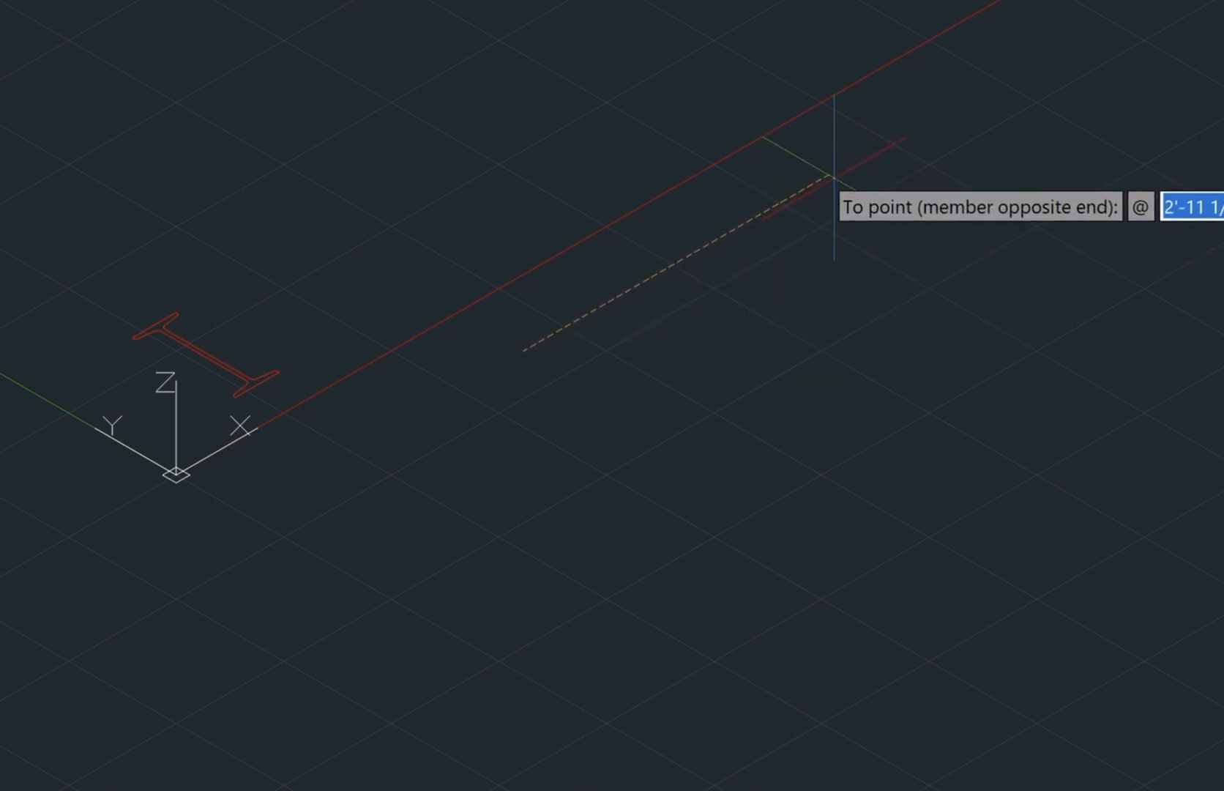
{"action": "type", "text": "3'"}
{"action": "key", "text": "Return"}
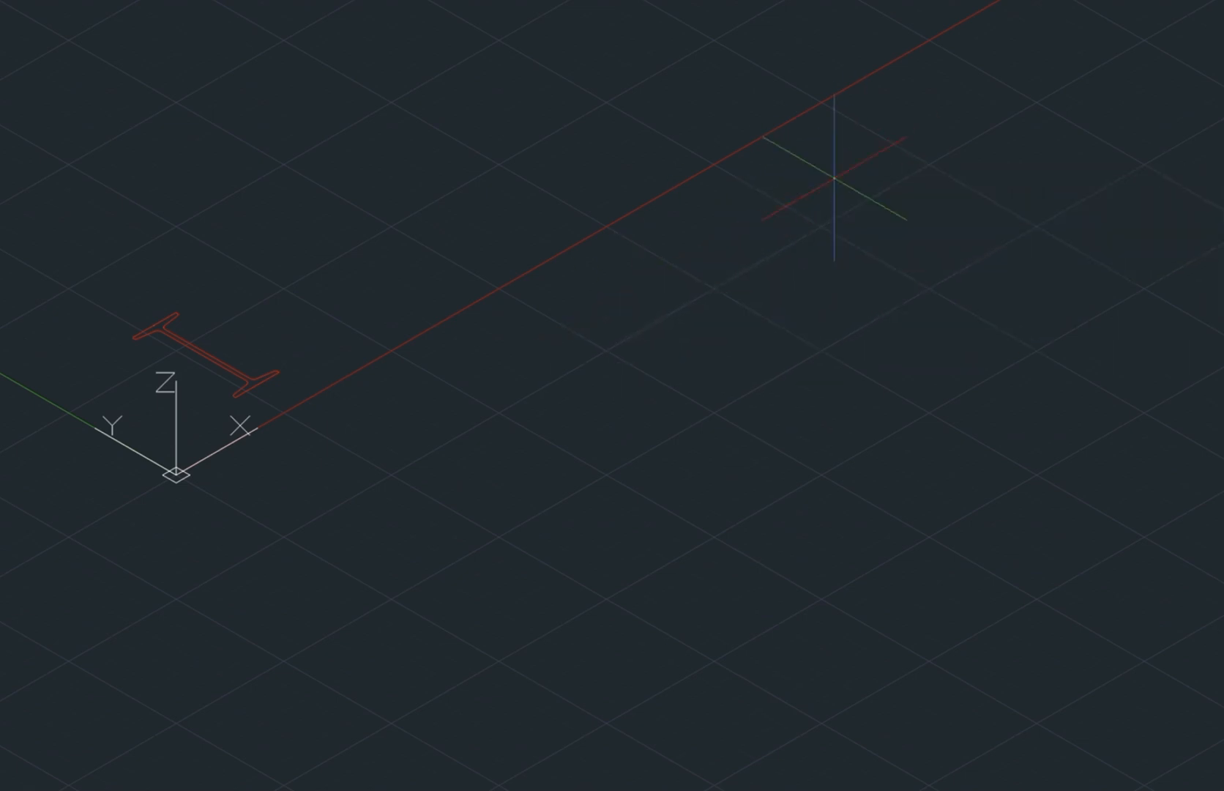
{"action": "left_click", "coordinate": [835, 178]}
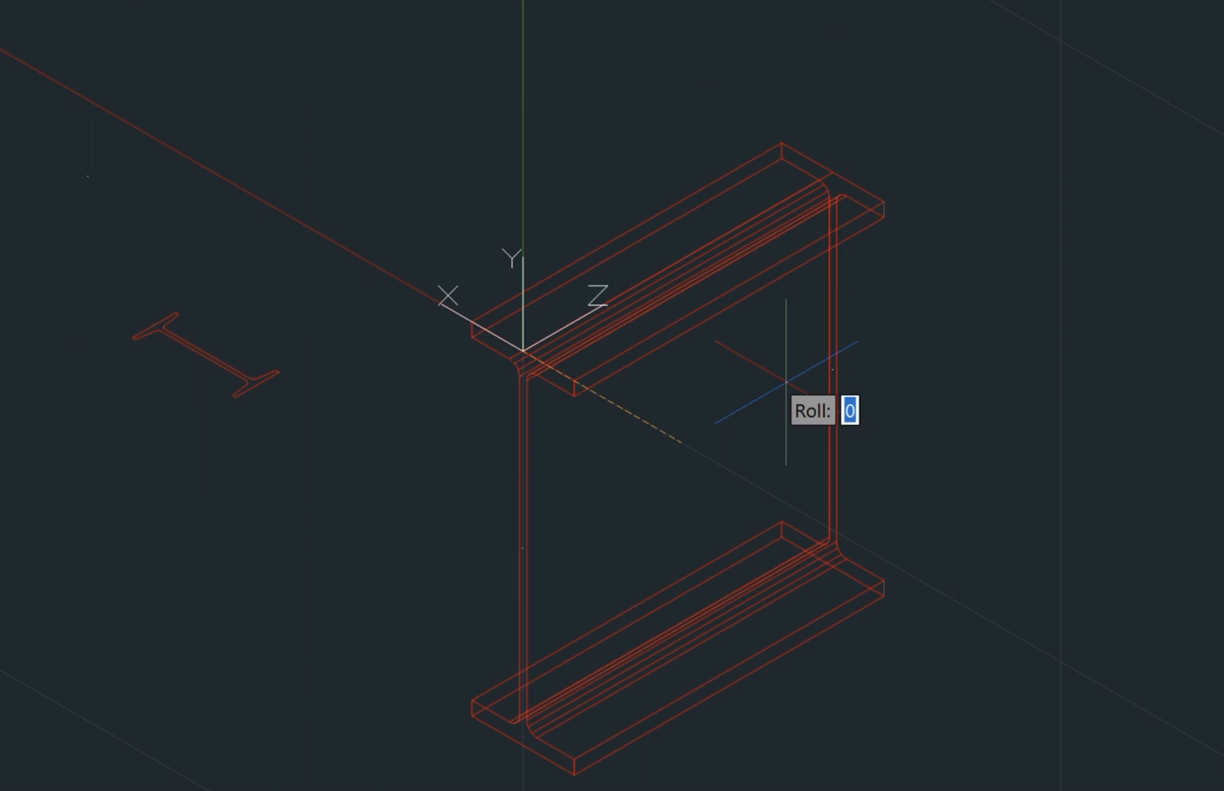
{"action": "key", "text": "Return"}
Step: Draw a 12' line parallel to the X axis in the open area beyond the short beam
{"action": "scroll", "coordinate": [260, 385], "scroll_direction": "down", "scroll_amount": 4}
{"action": "scroll", "coordinate": [500, 160], "scroll_direction": "up", "scroll_amount": 2}
{"action": "scroll", "coordinate": [500, 160], "scroll_direction": "up", "scroll_amount": 2}
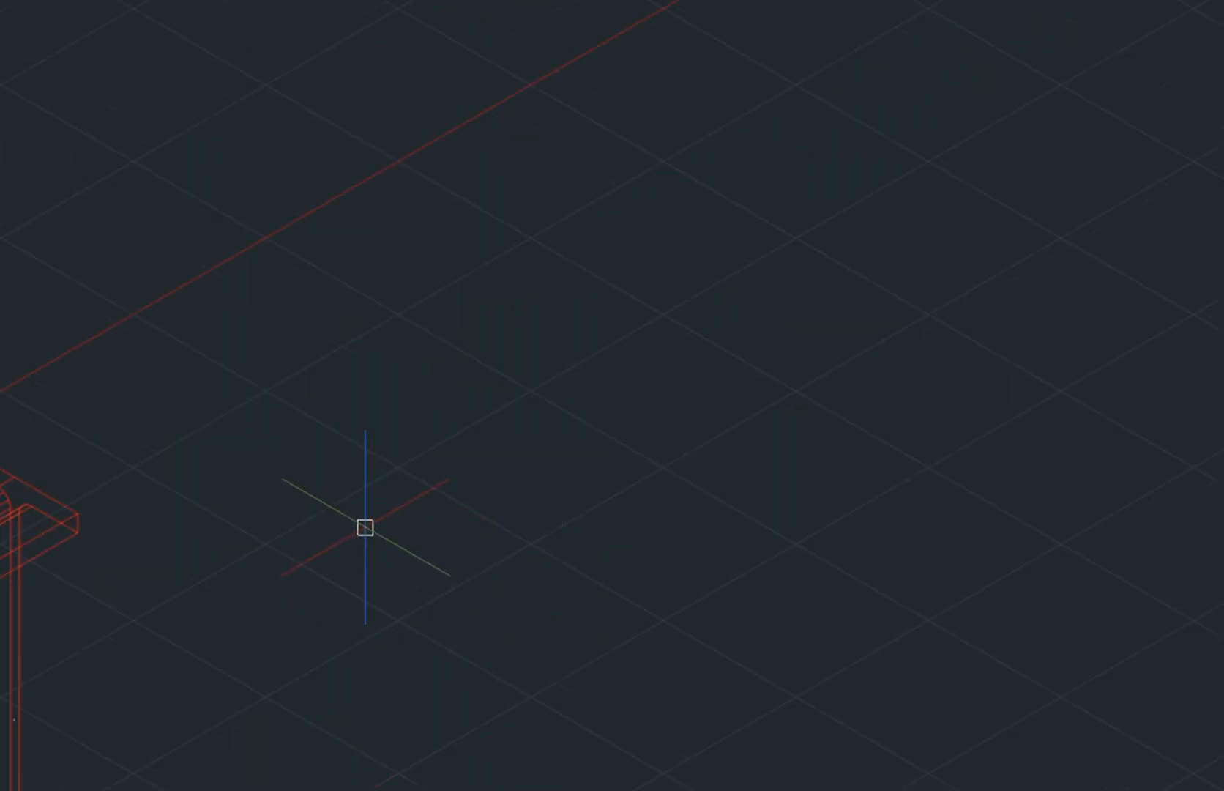
{"action": "key", "text": "Return"}
{"action": "left_click", "coordinate": [305, 562]}
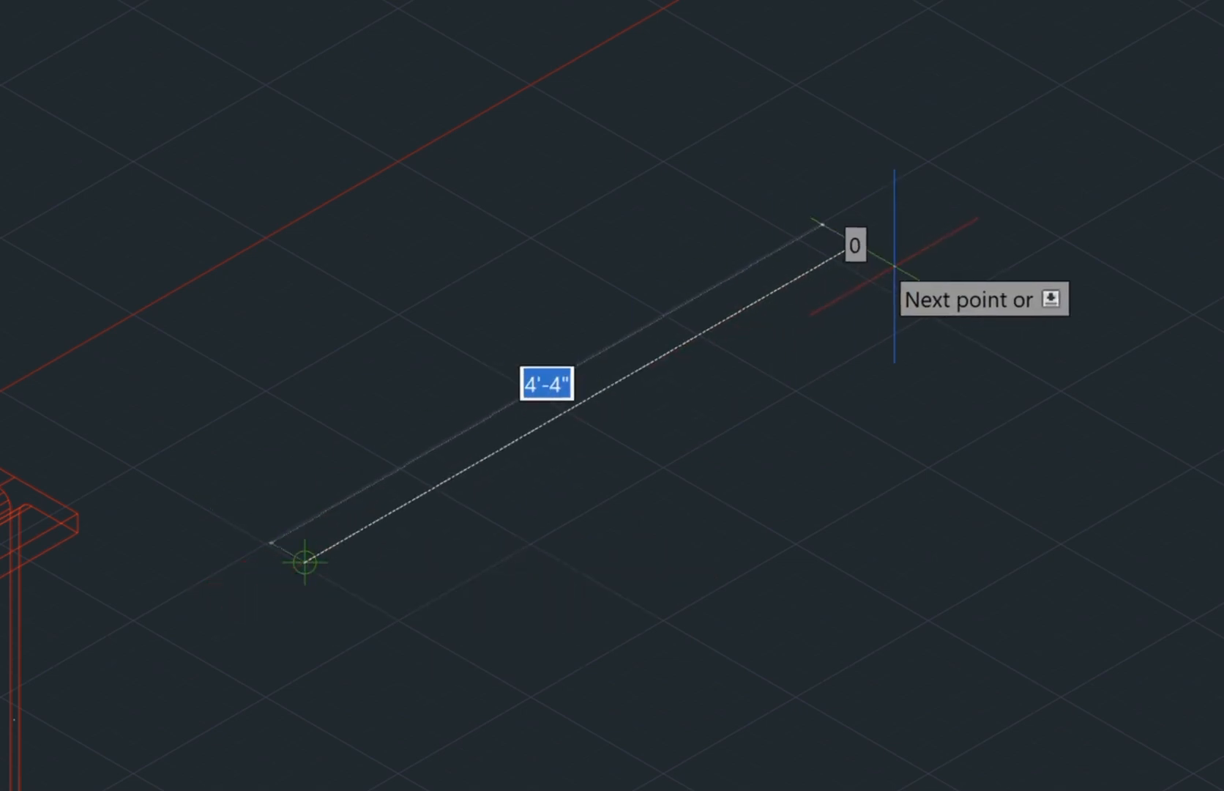
{"action": "type", "text": "12'"}
{"action": "key", "text": "Return"}
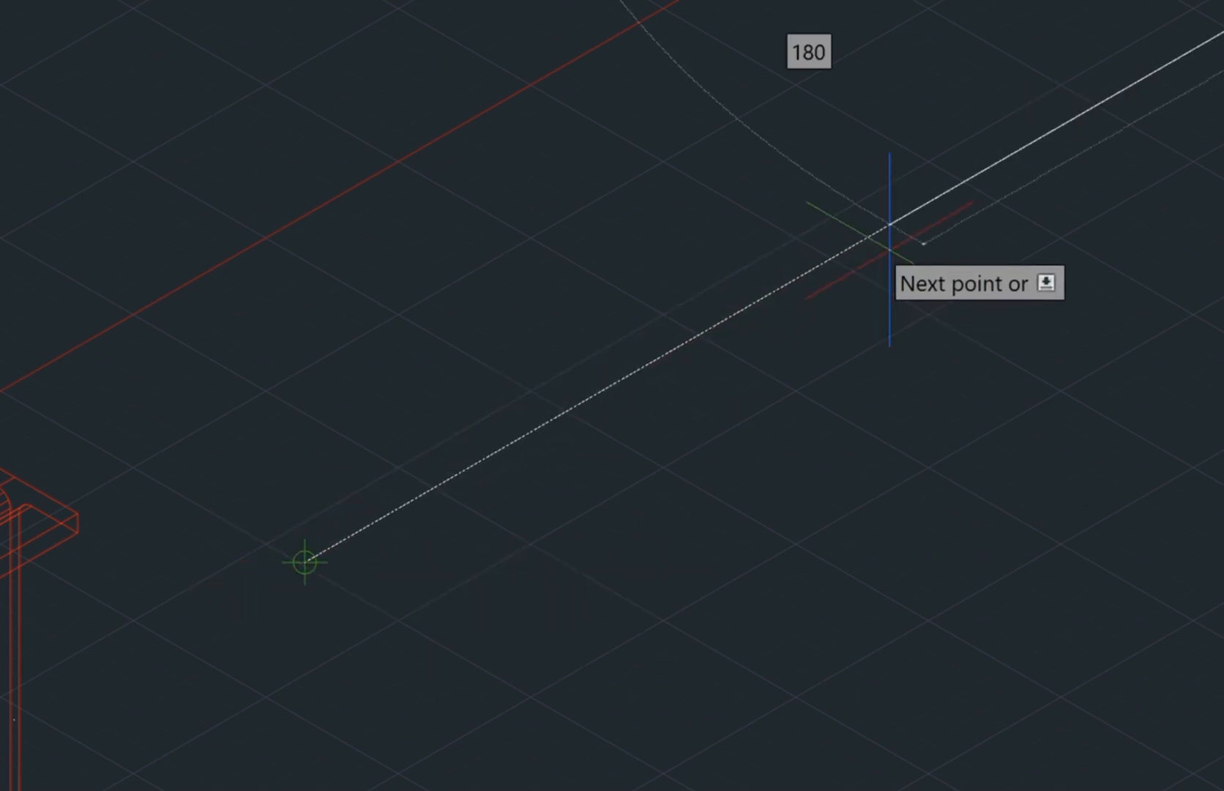
{"action": "key", "text": "Return"}
Step: Draw a 12' line from the midpoint of the first line, perpendicular to it
{"action": "scroll", "coordinate": [895, 276], "scroll_direction": "down", "scroll_amount": 3}
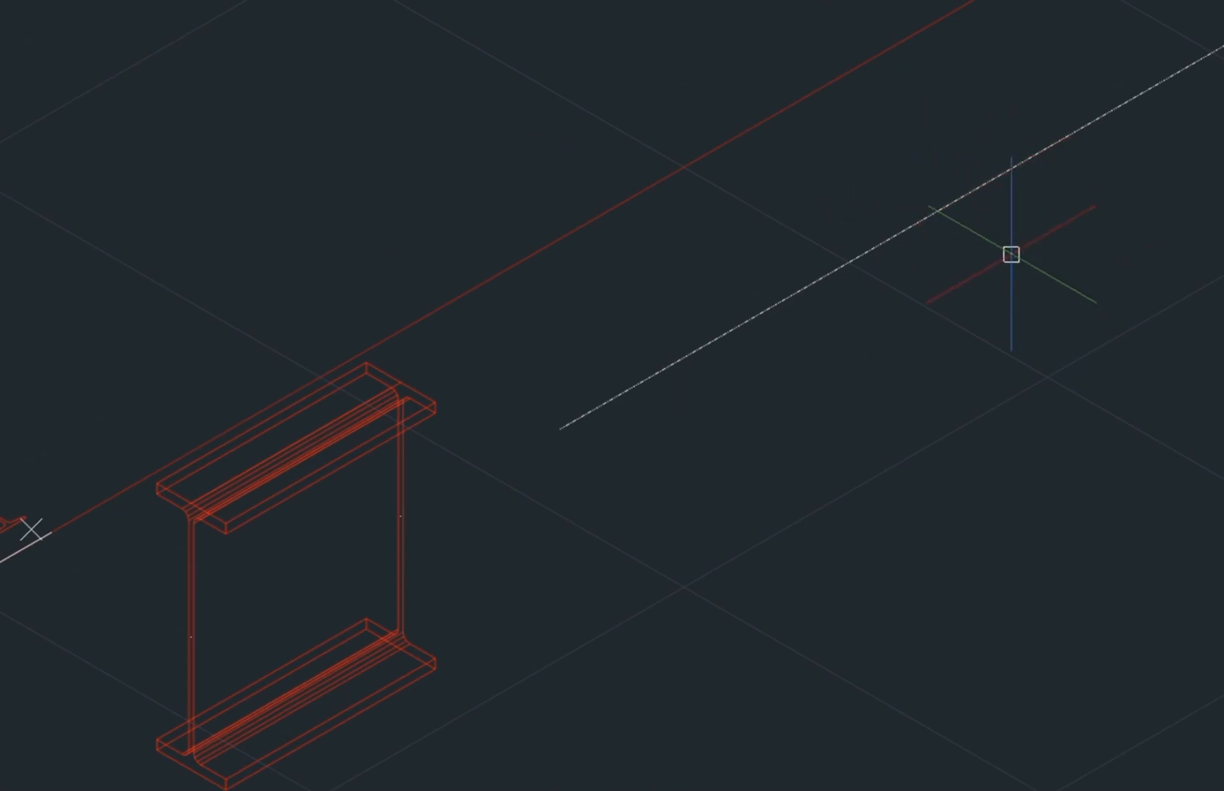
{"action": "type", "text": "l"}
{"action": "key", "text": "Return"}
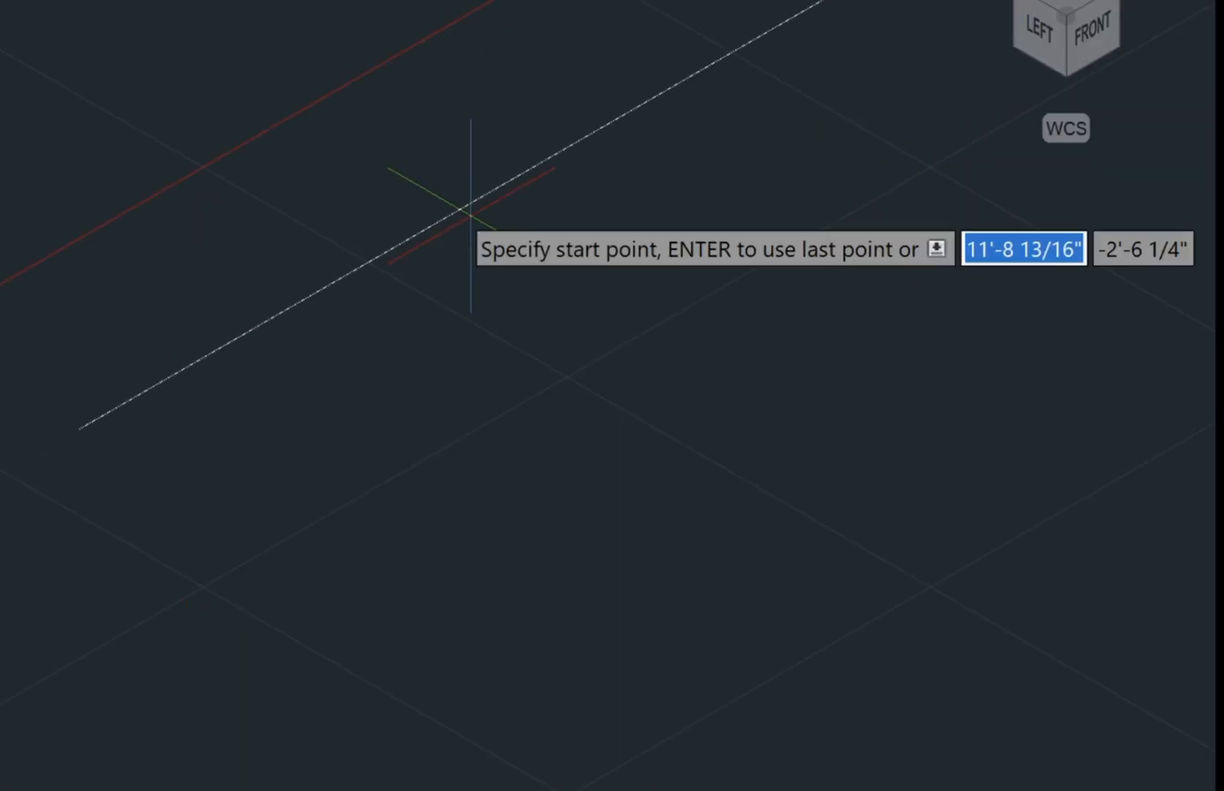
{"action": "left_click", "coordinate": [491, 191]}
{"action": "type", "text": "12"}
{"action": "key", "text": "Return"}
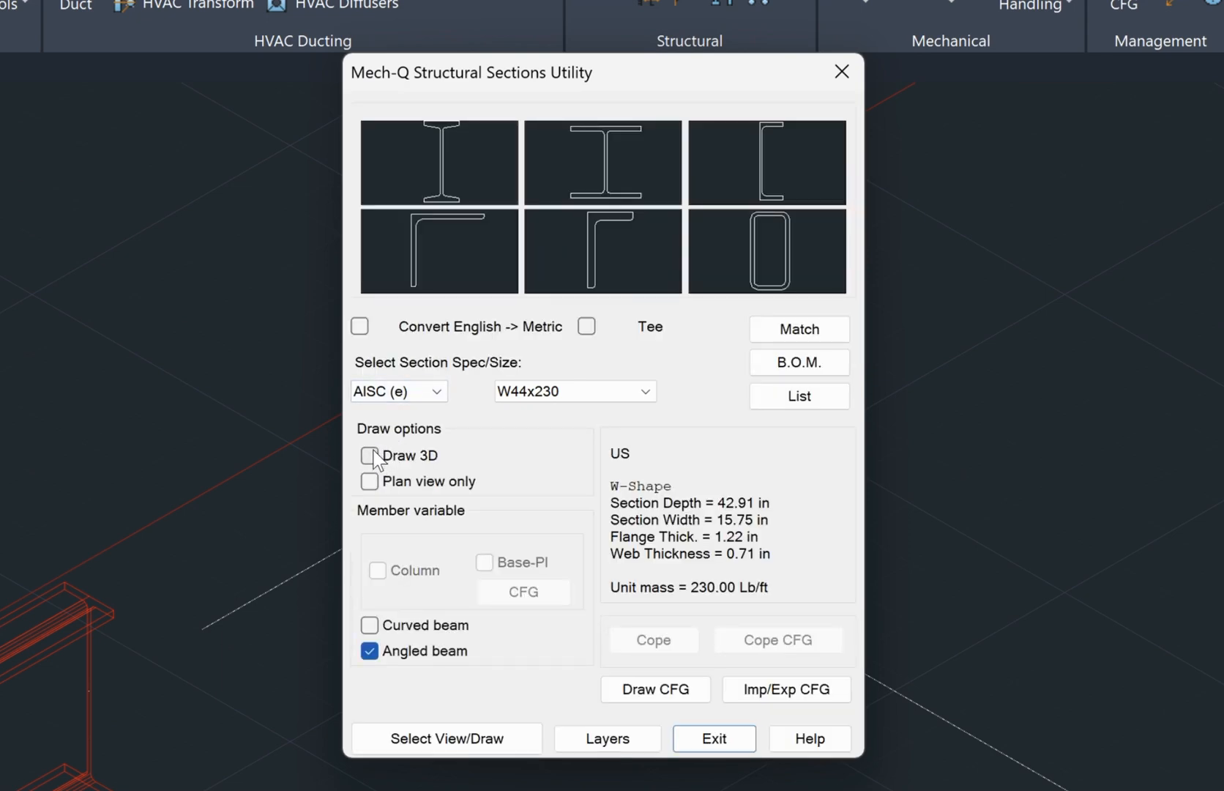
Step: Draw a 3D W44x230 beam along the first line, installed by its top flange midpoint with a roll of 0
{"action": "left_click", "coordinate": [370, 455]}
{"action": "left_click", "coordinate": [604, 168]}
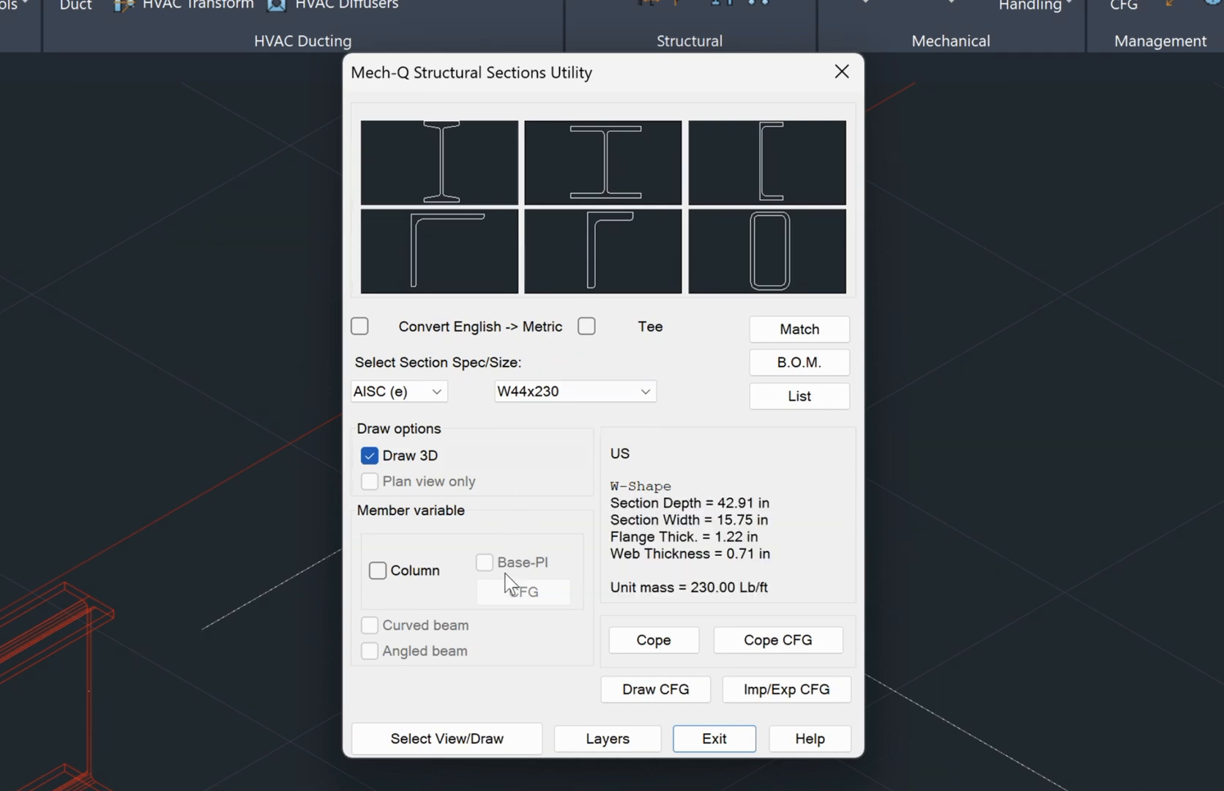
{"action": "left_click", "coordinate": [485, 738]}
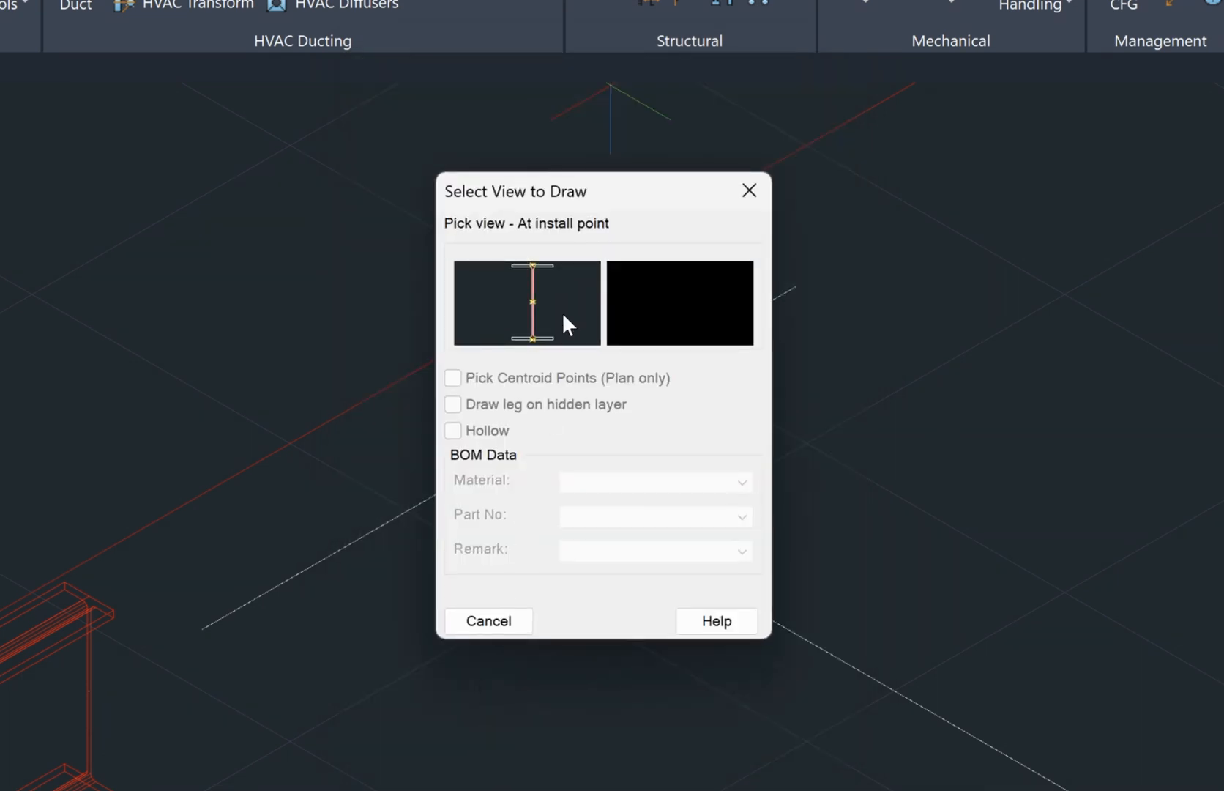
{"action": "left_click", "coordinate": [533, 265]}
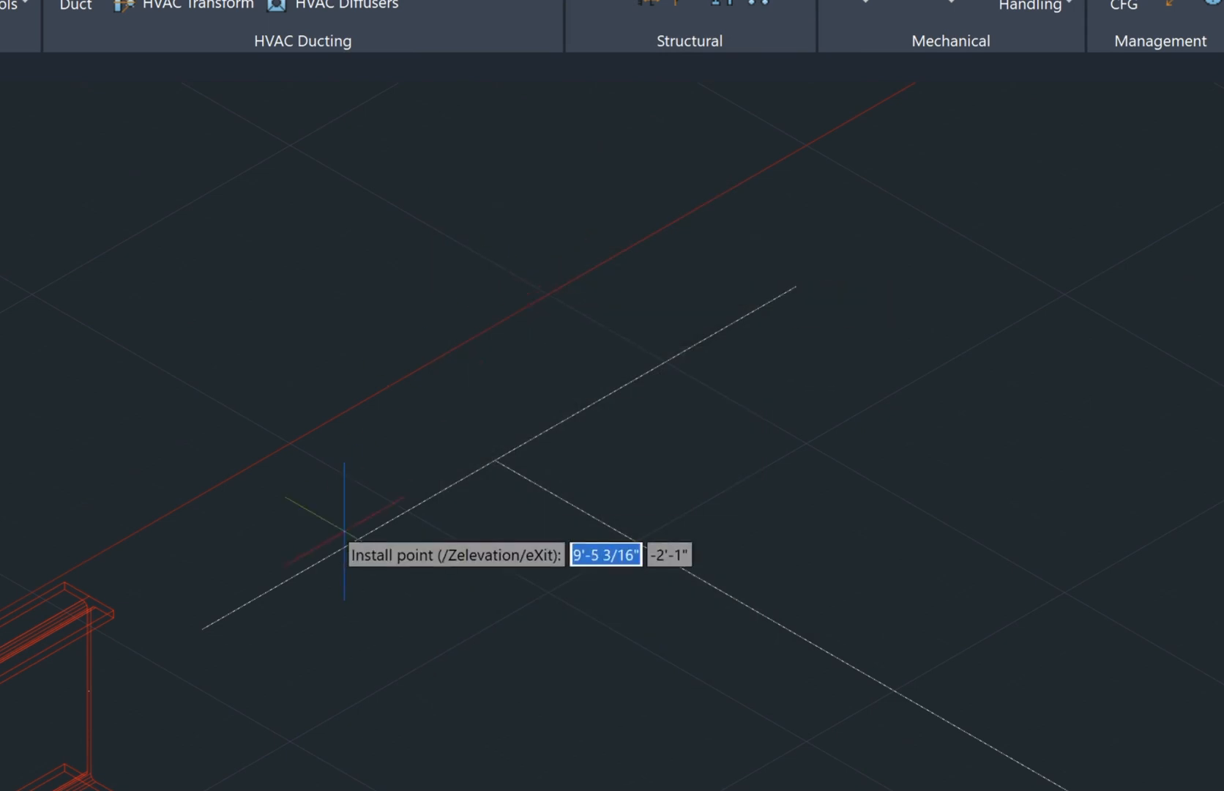
{"action": "left_click", "coordinate": [213, 628]}
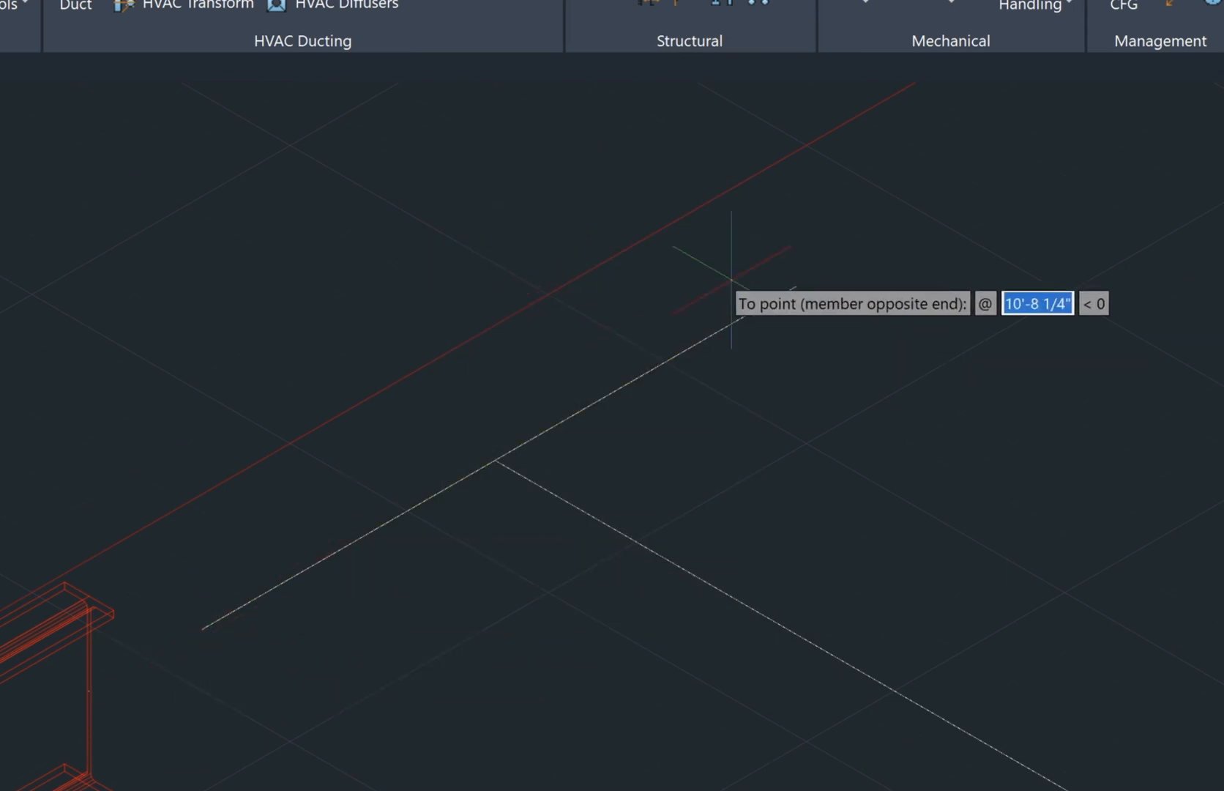
{"action": "left_click", "coordinate": [791, 283]}
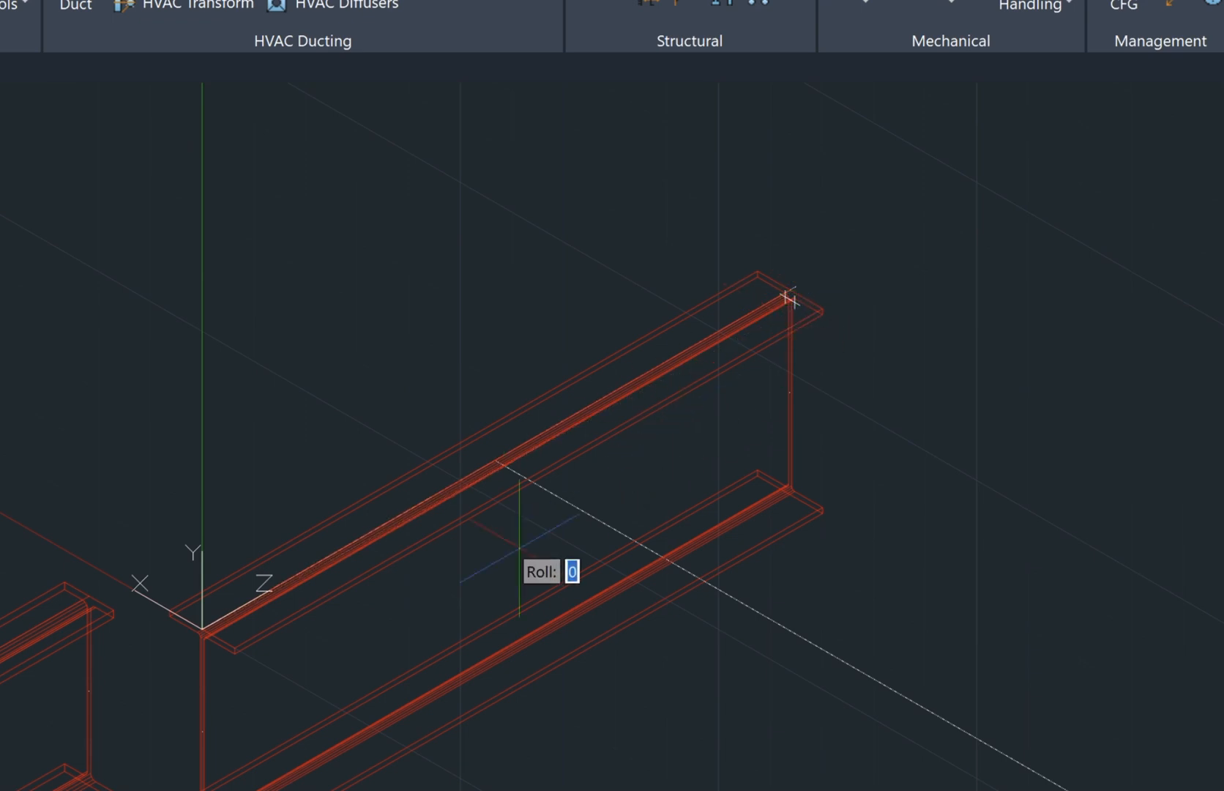
{"action": "key", "text": "Return"}
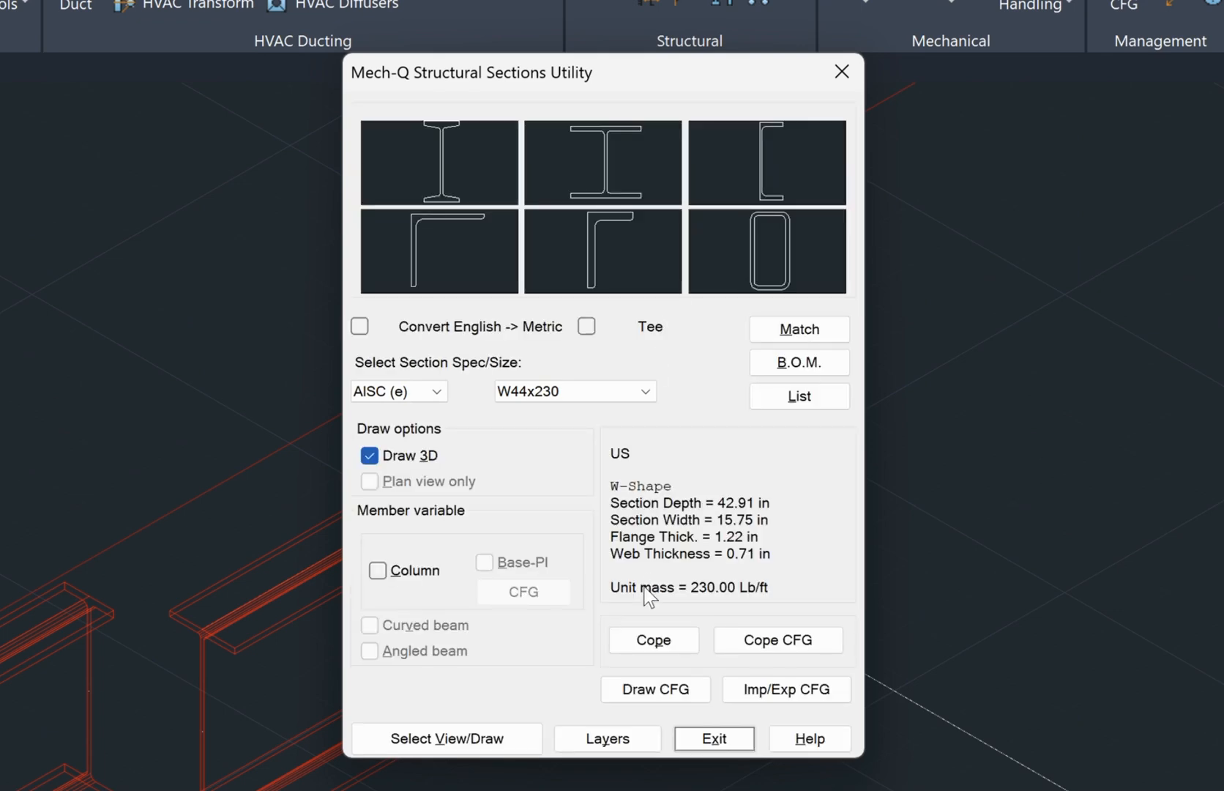
Step: Draw another 3D W44x230 beam along the perpendicular line, from its junction to its far end, with a roll of 0
{"action": "left_click", "coordinate": [510, 744]}
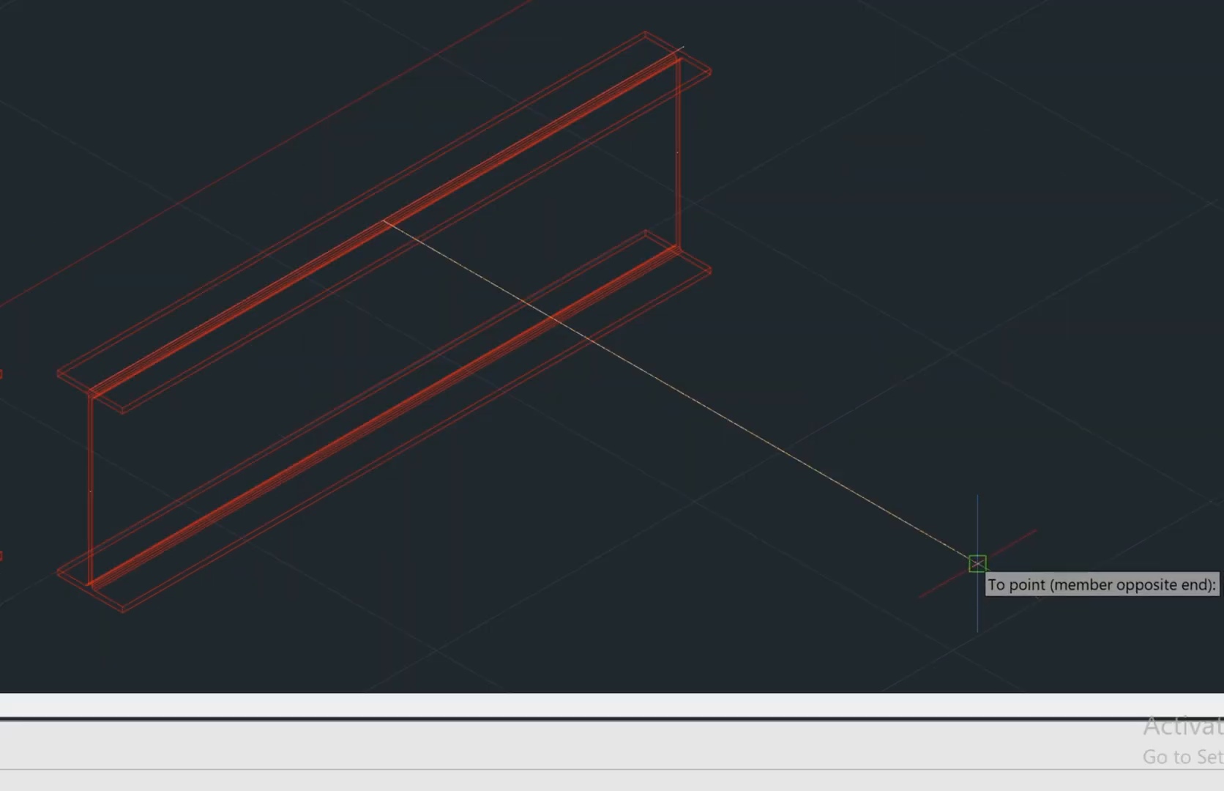
{"action": "left_click", "coordinate": [977, 568]}
{"action": "key", "text": "Return"}
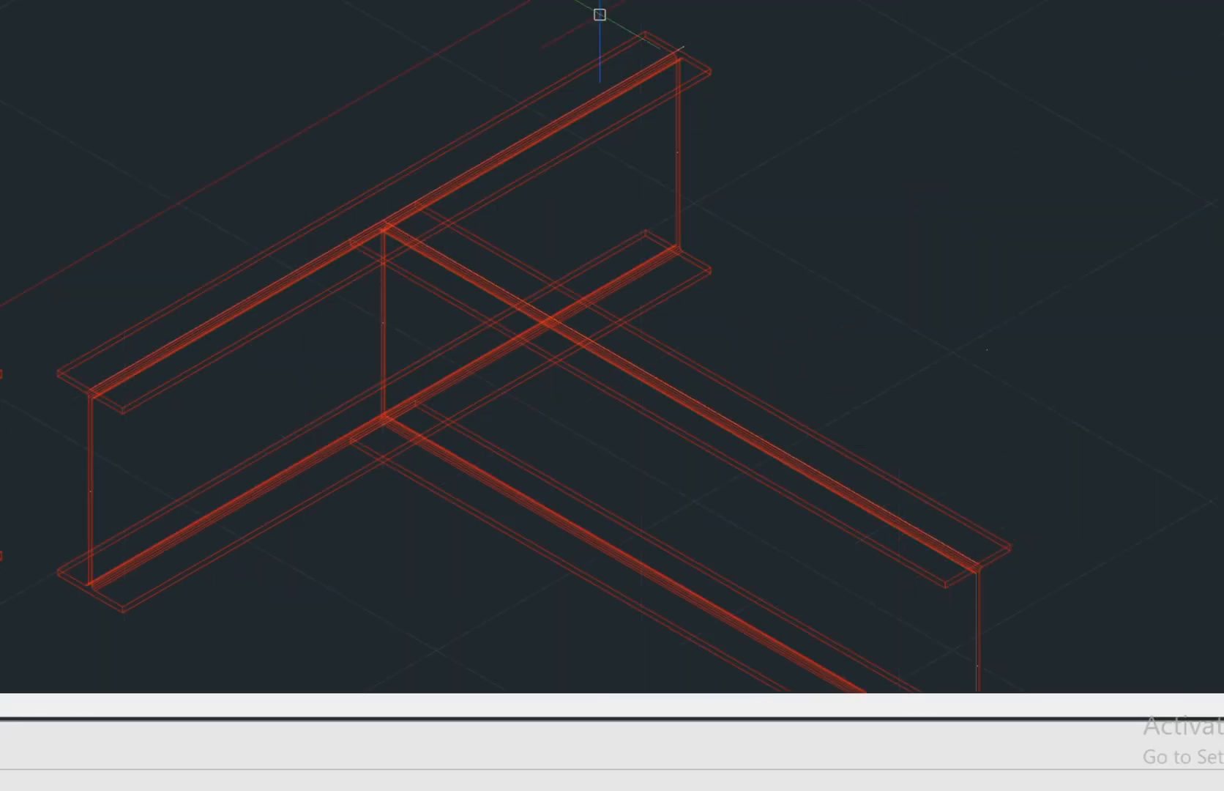
Step: Cope the perpendicular W44x230 beam against the W44x230 beam it meets, and close the sections utility
{"action": "key", "text": "Return"}
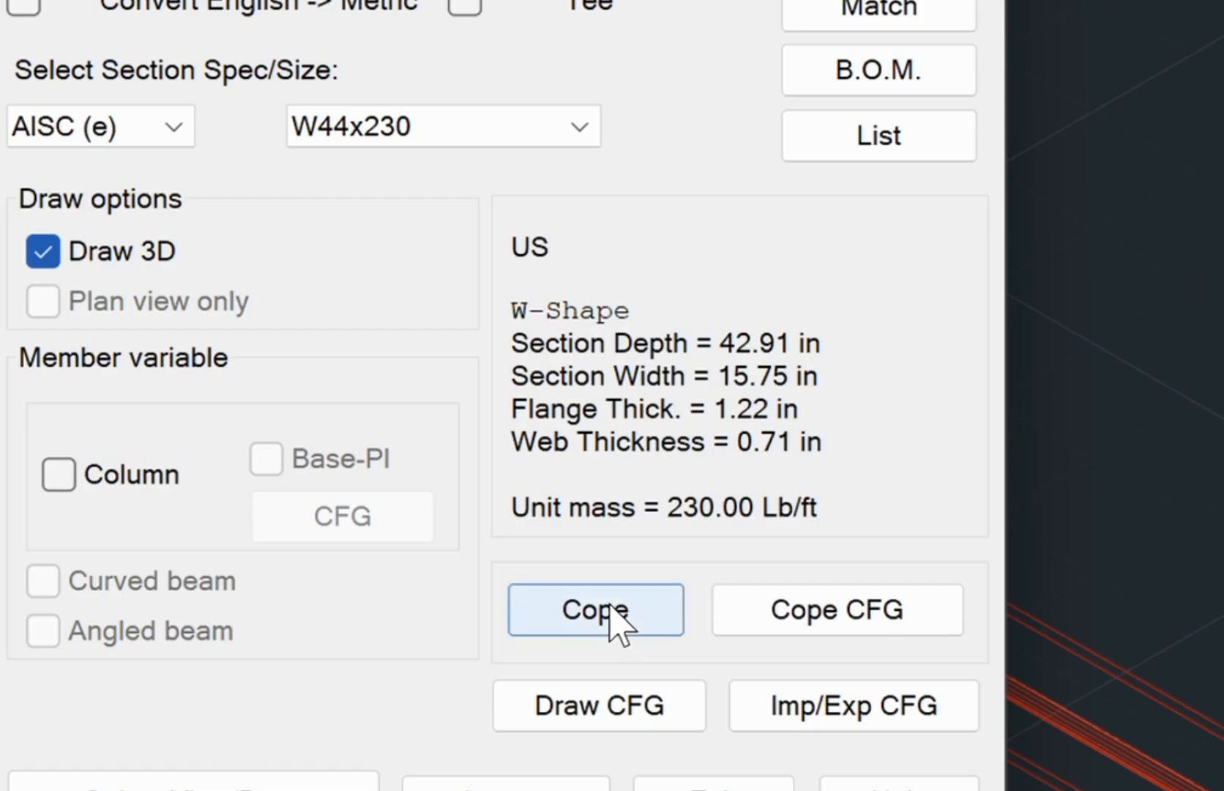
{"action": "left_click", "coordinate": [610, 608]}
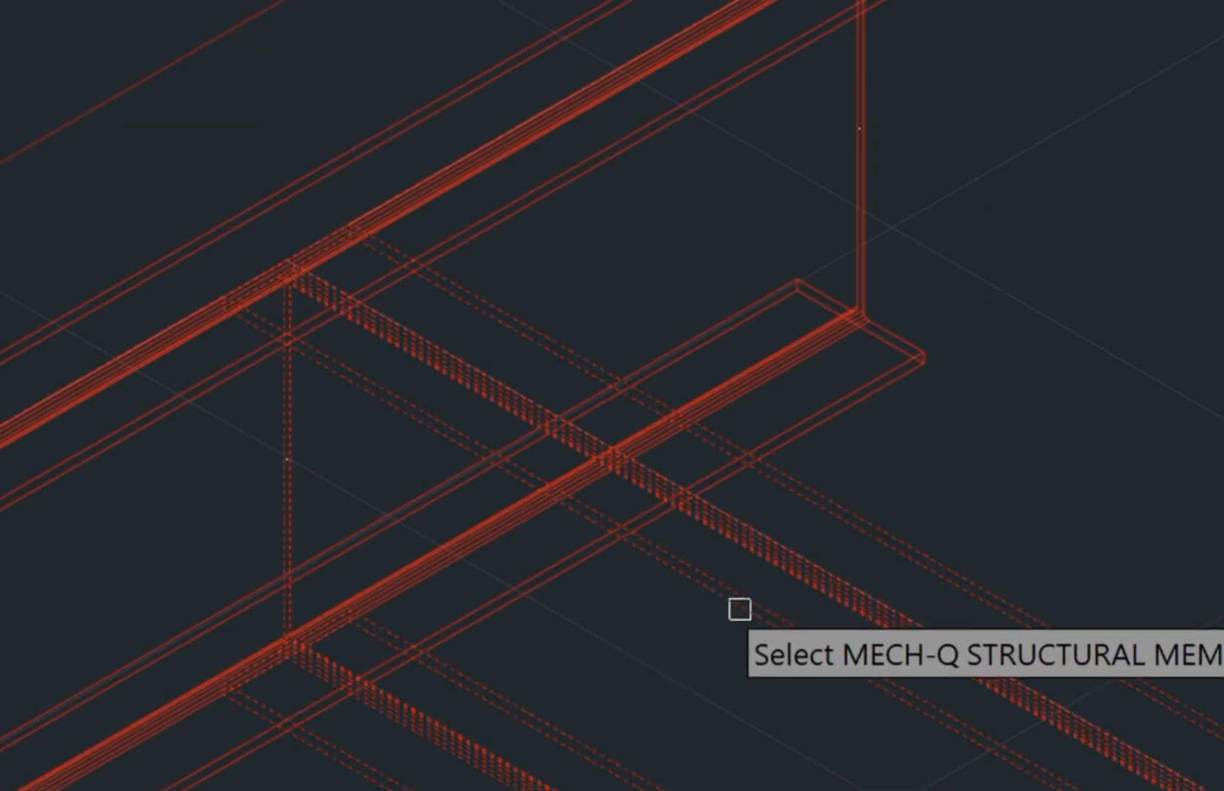
{"action": "left_click", "coordinate": [740, 609]}
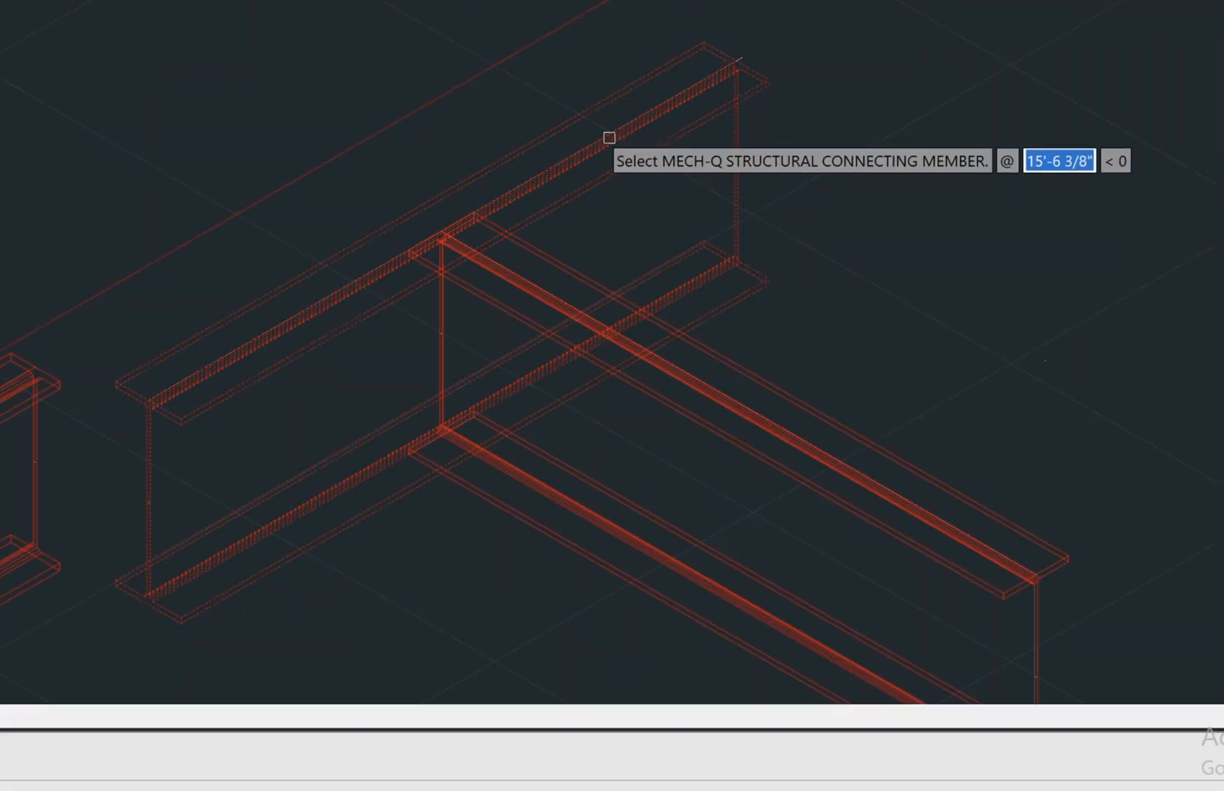
{"action": "left_click", "coordinate": [609, 138]}
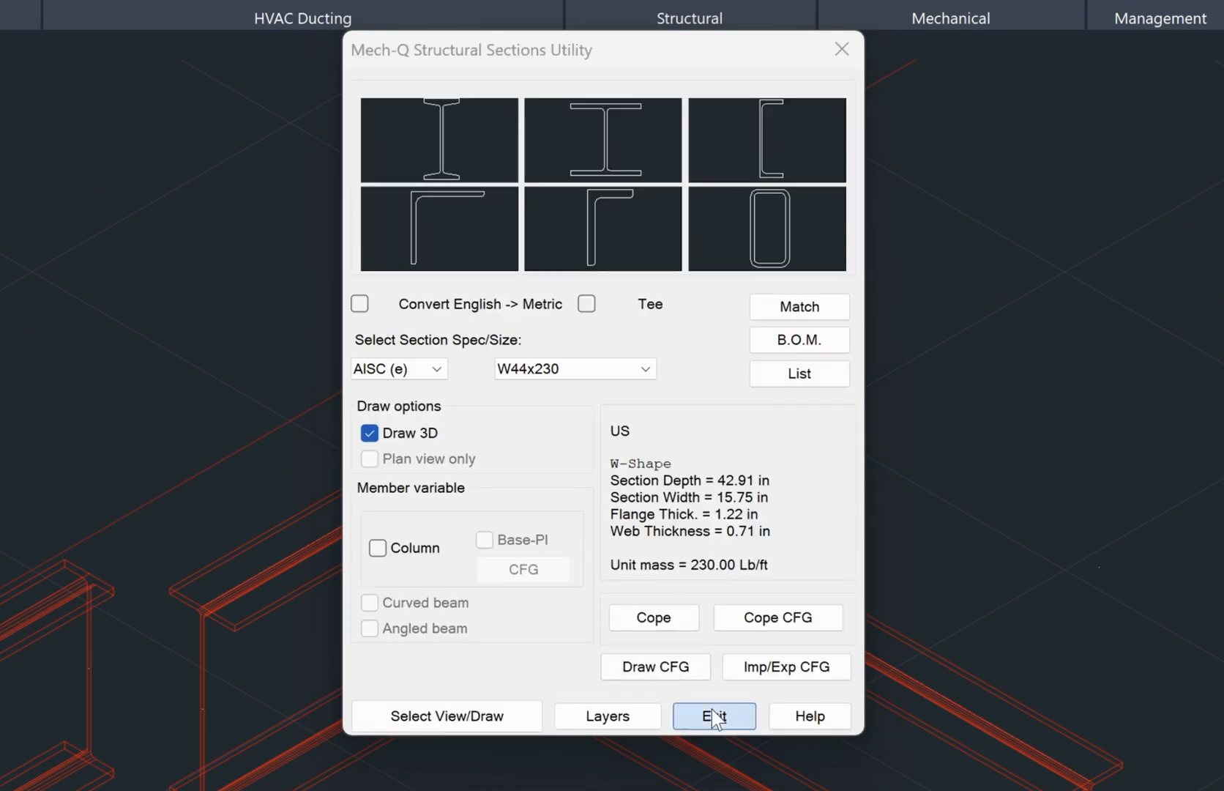
{"action": "left_click", "coordinate": [707, 714]}
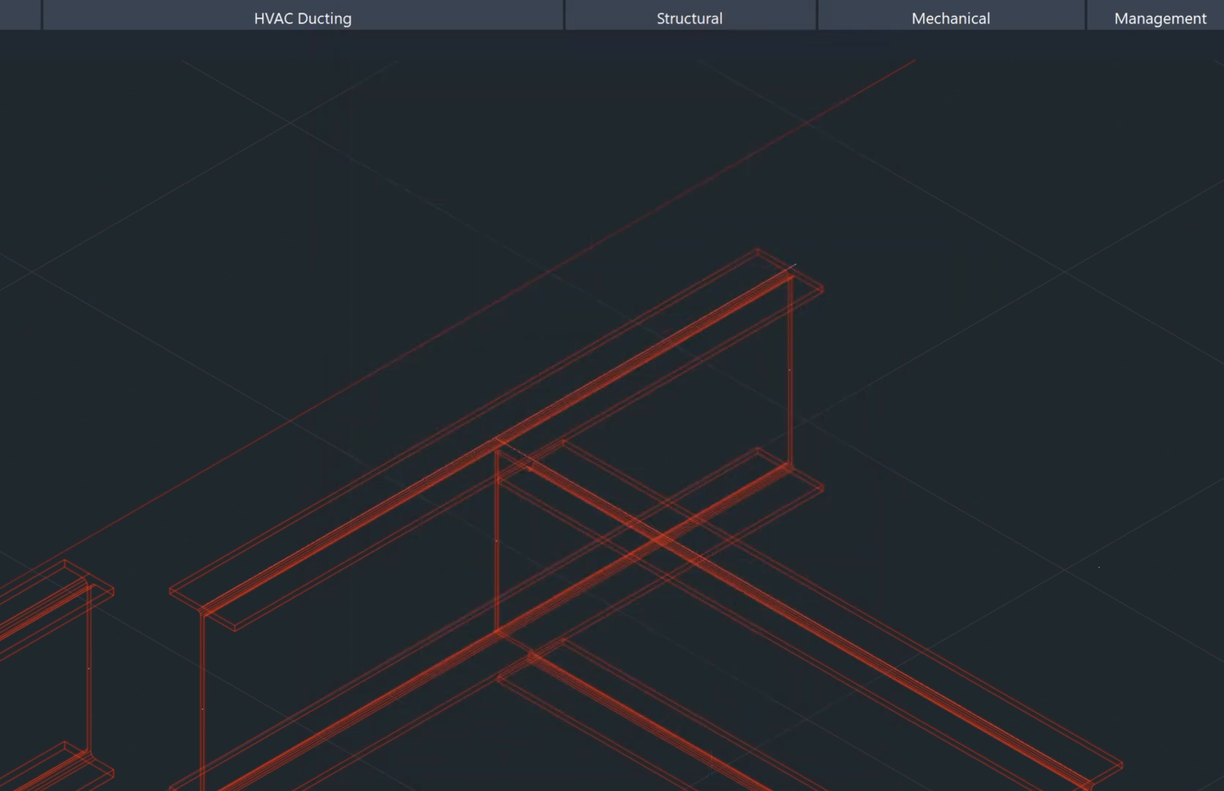
Step: Shade the 3D beams with the SHADE command to examine the coped joint between the two intersecting members
{"action": "middle_click_drag", "start_coordinate": [732, 440], "coordinate": [495, 374], "text": "shift"}
{"action": "middle_click_drag", "start_coordinate": [1221, 157], "coordinate": [1186, 179], "text": "shift"}
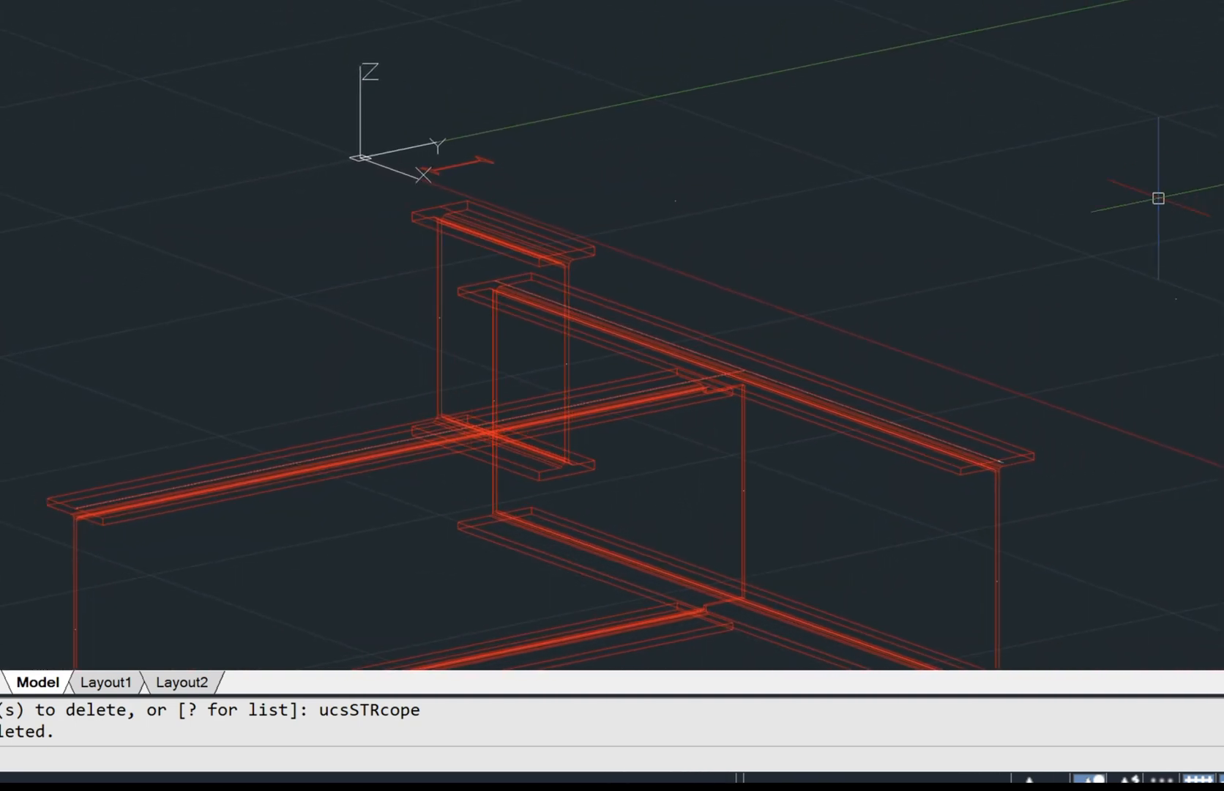
{"action": "type", "text": "P"}
{"action": "key", "text": "Return"}
{"action": "left_click_drag", "start_coordinate": [916, 318], "coordinate": [1025, 126]}
{"action": "key", "text": "Escape"}
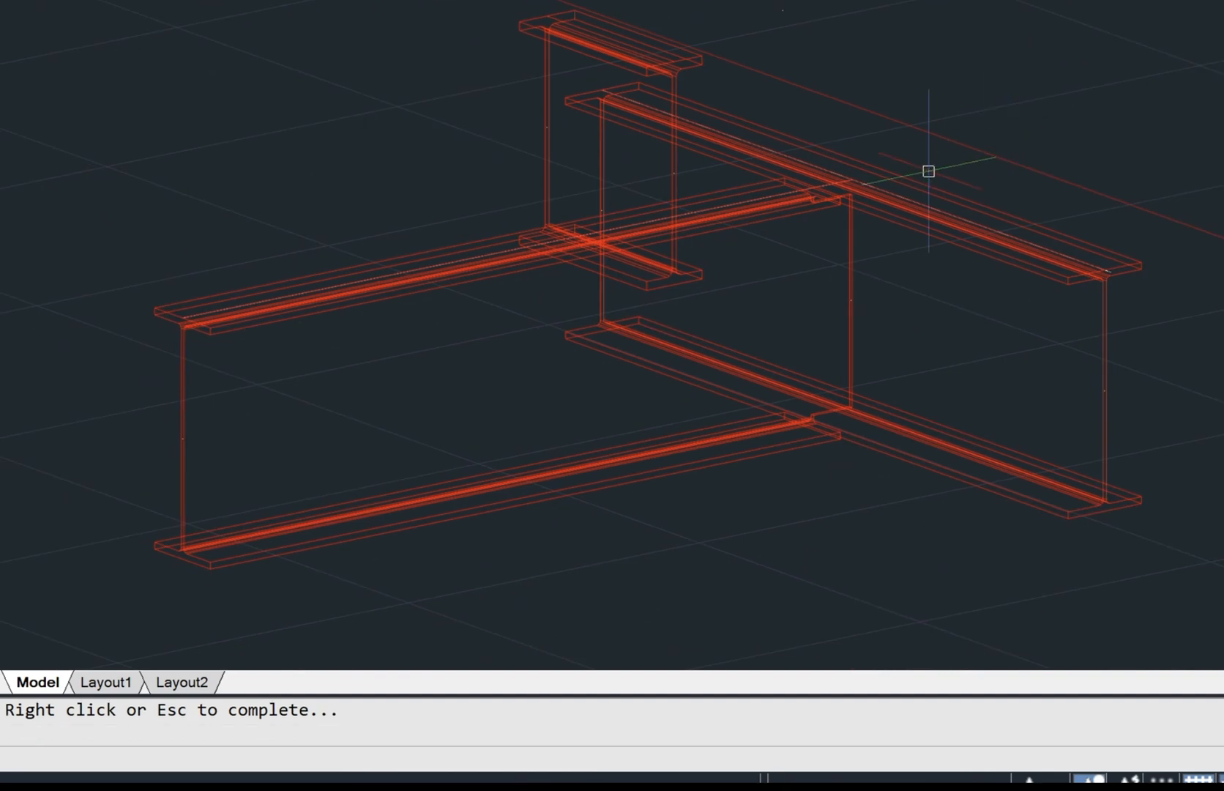
{"action": "key", "text": "BackSpace"}
{"action": "type", "text": "SHA"}
{"action": "key", "text": "Down"}
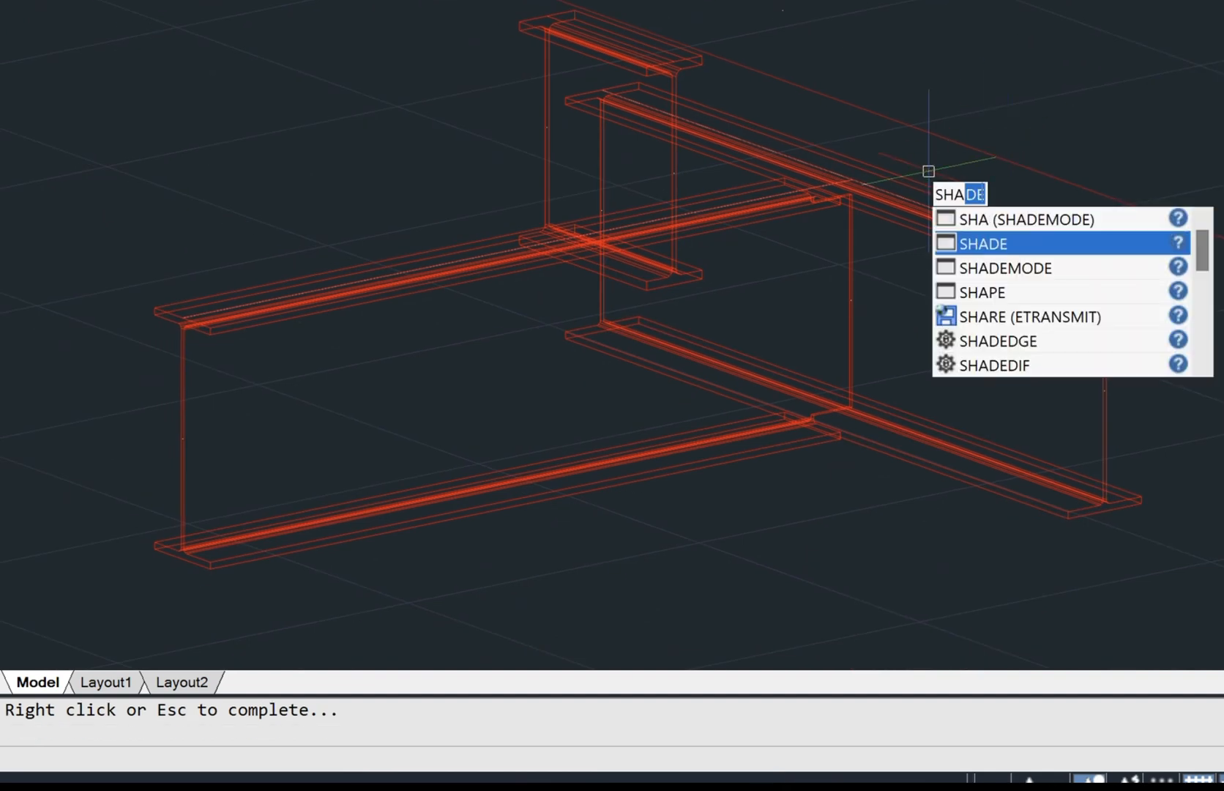
{"action": "key", "text": "Return"}
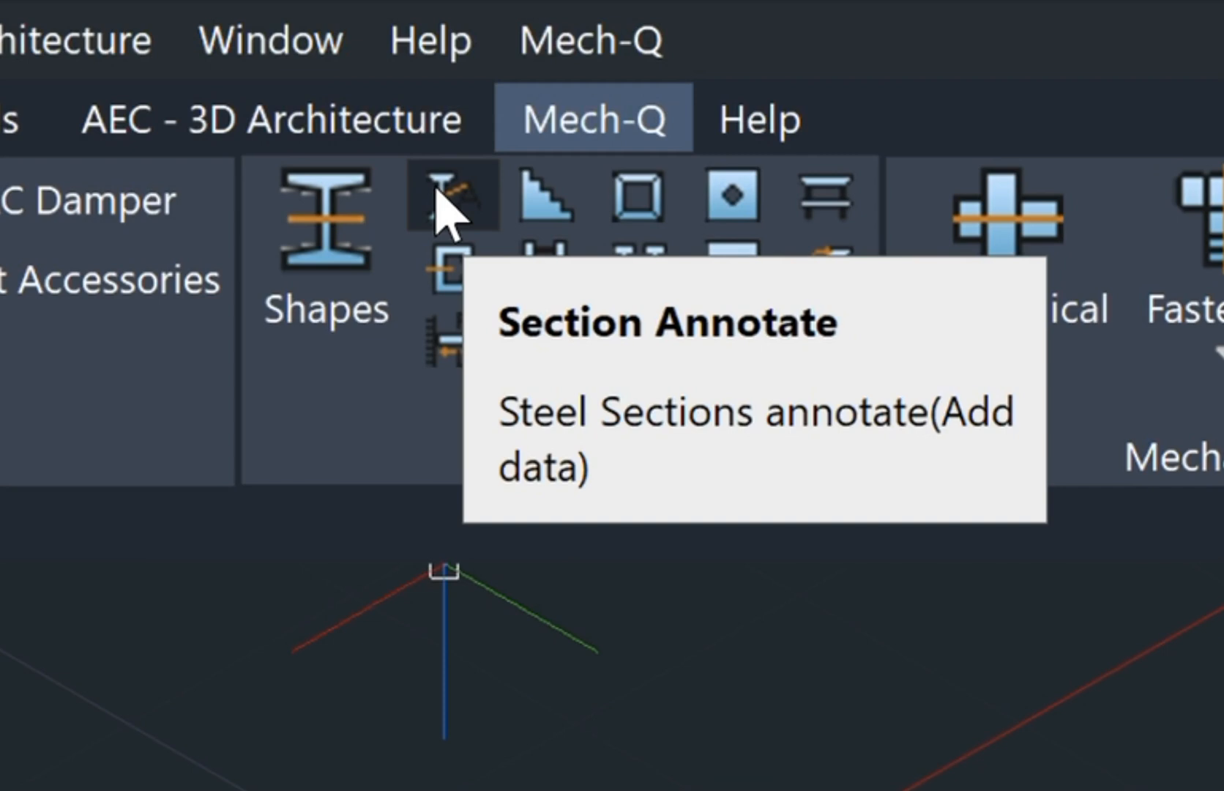
{"action": "left_click", "coordinate": [439, 190]}
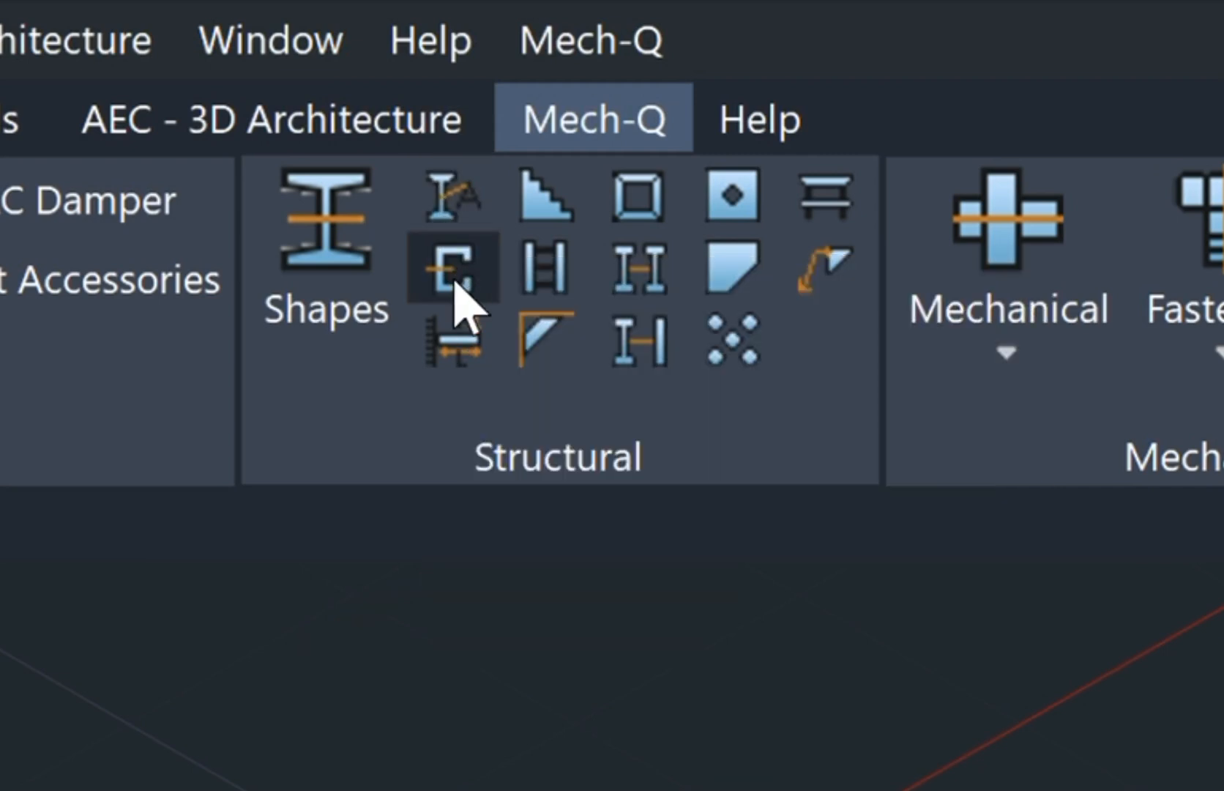